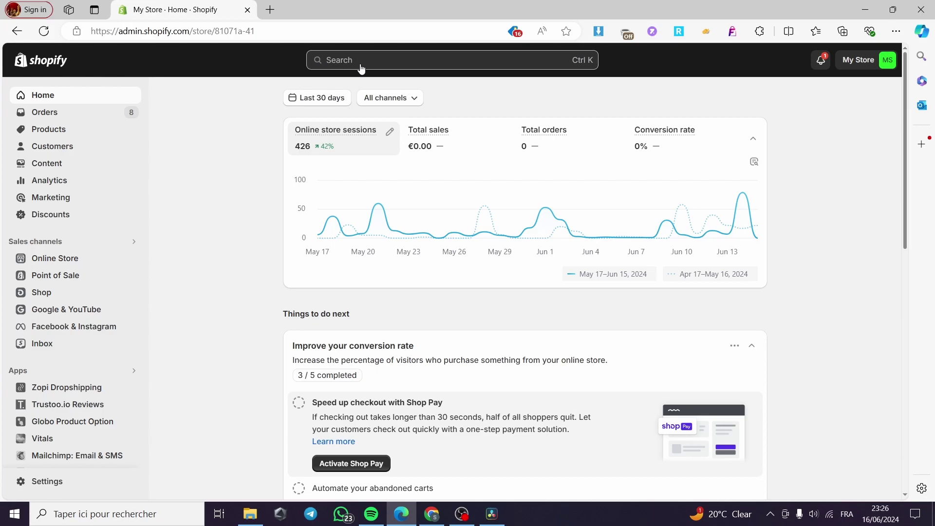
Step: Search the Shopify admin for 'ecomposer'
click(348, 62)
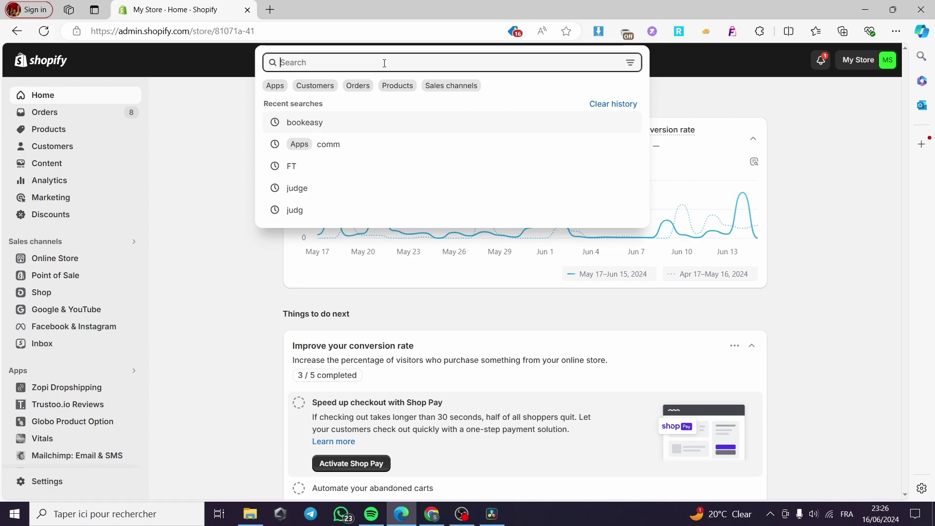
text(e)
text(d)
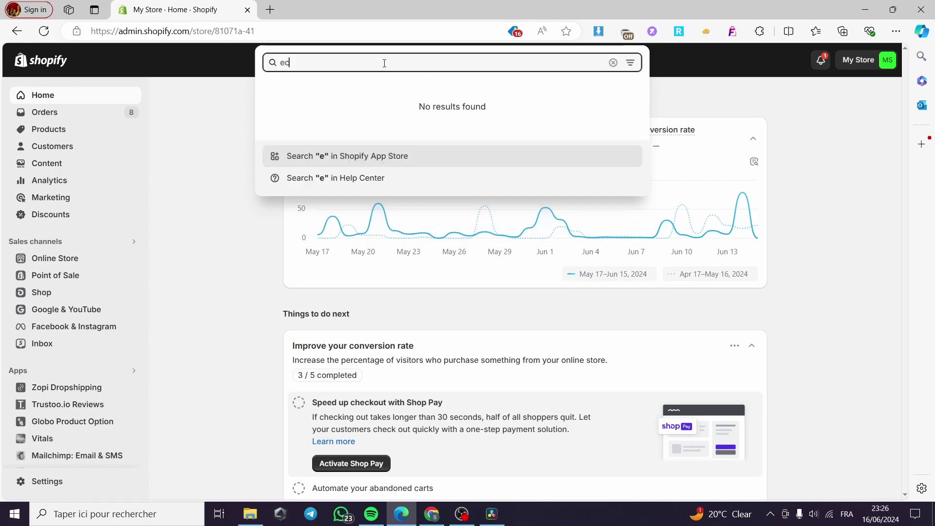
text(omp)
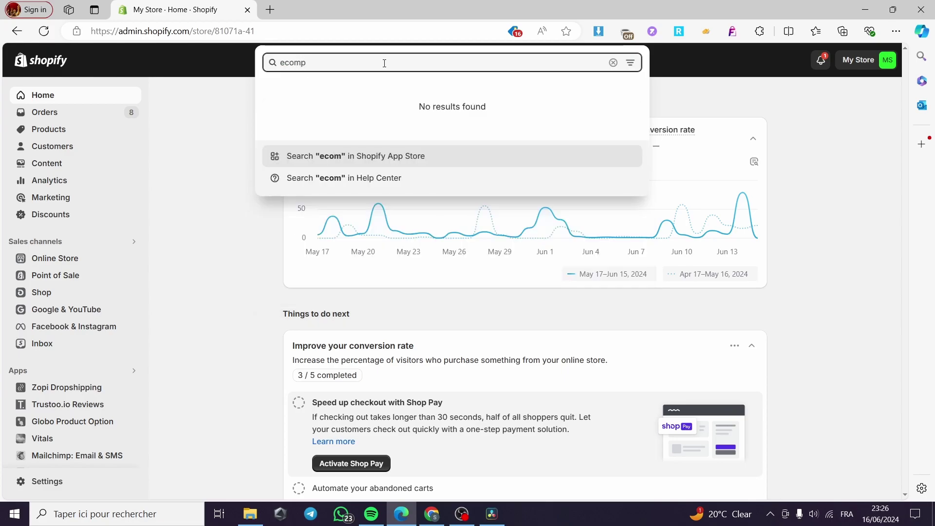
text(oser)
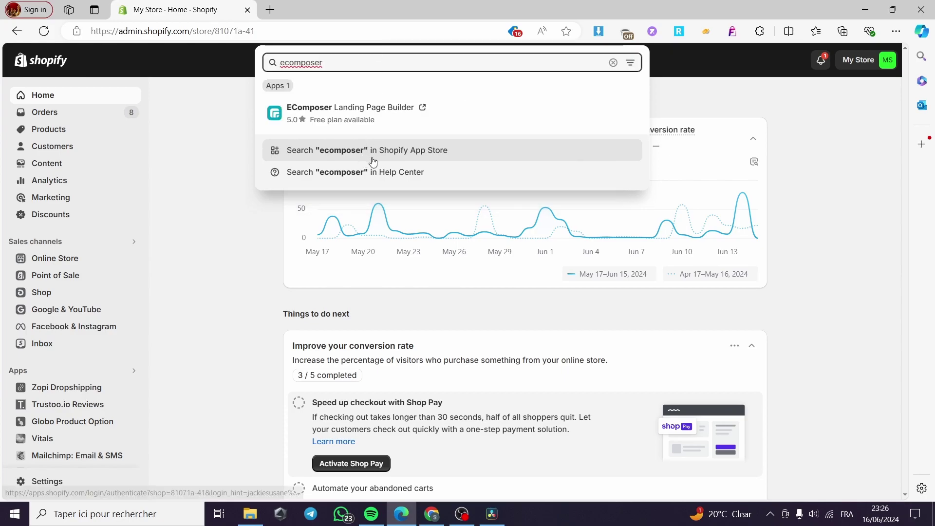
Step: Find EComposer Landing Page Builder in the Shopify App Store and install it from its listing
click(312, 154)
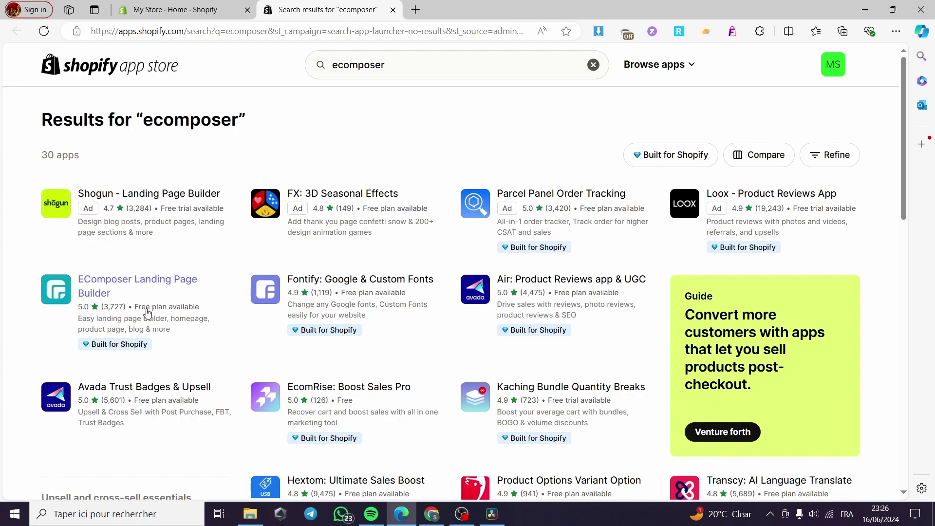
click(164, 284)
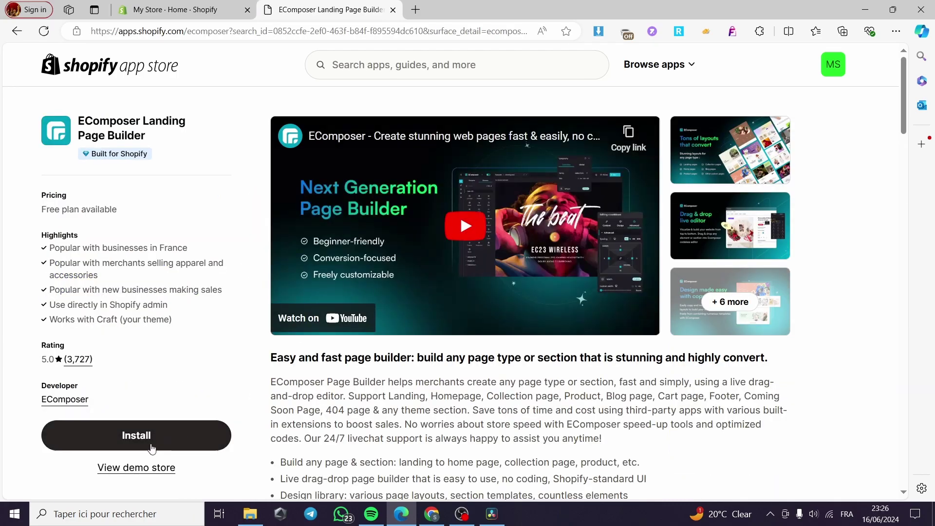
click(154, 446)
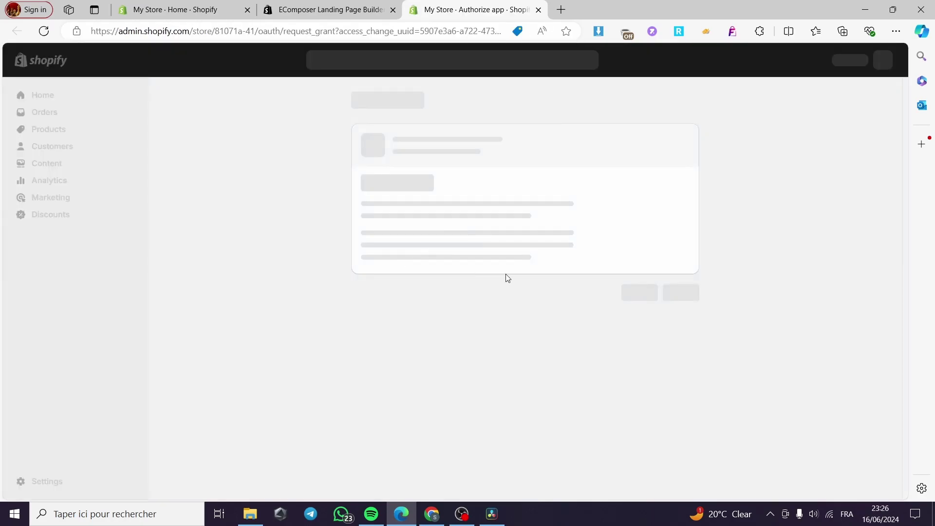
Step: Approve the EComposer install, close the App Store tab, pin EComposer Builder, and dismiss the chat popup
click(689, 336)
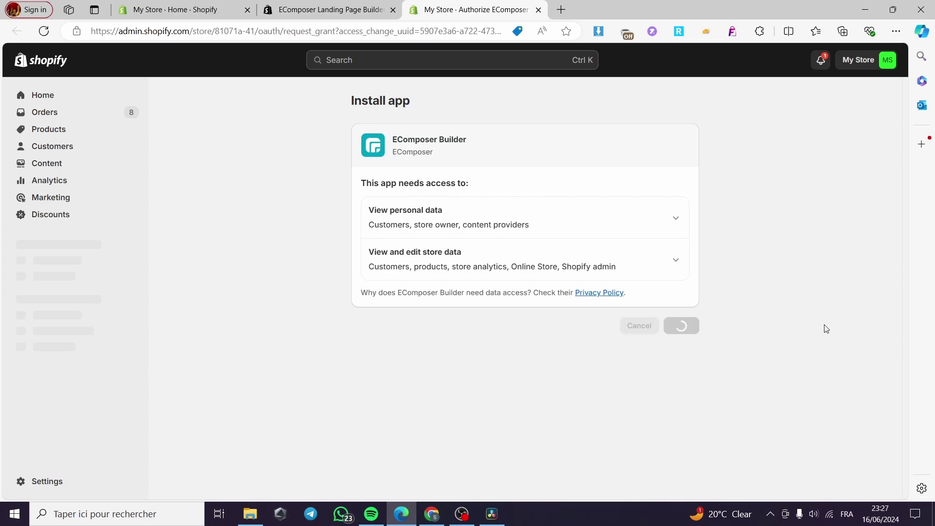
click(365, 10)
click(394, 10)
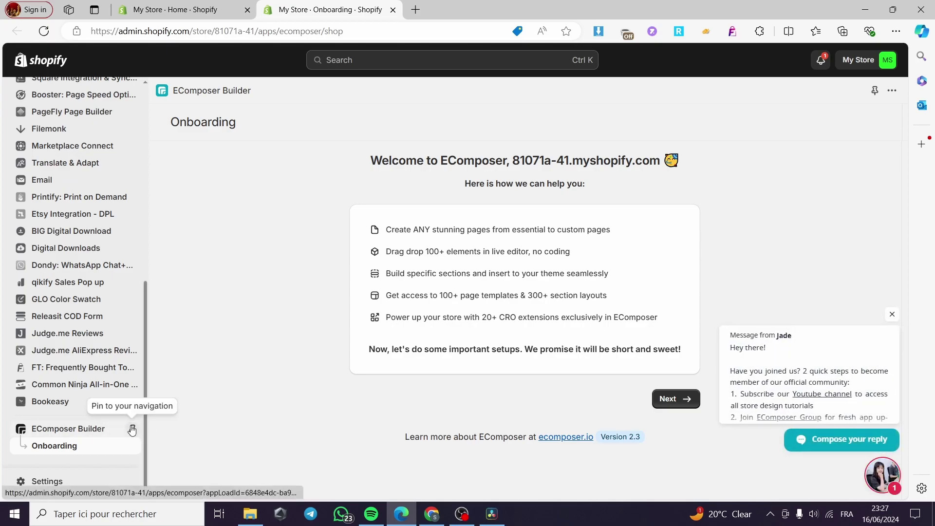
click(132, 429)
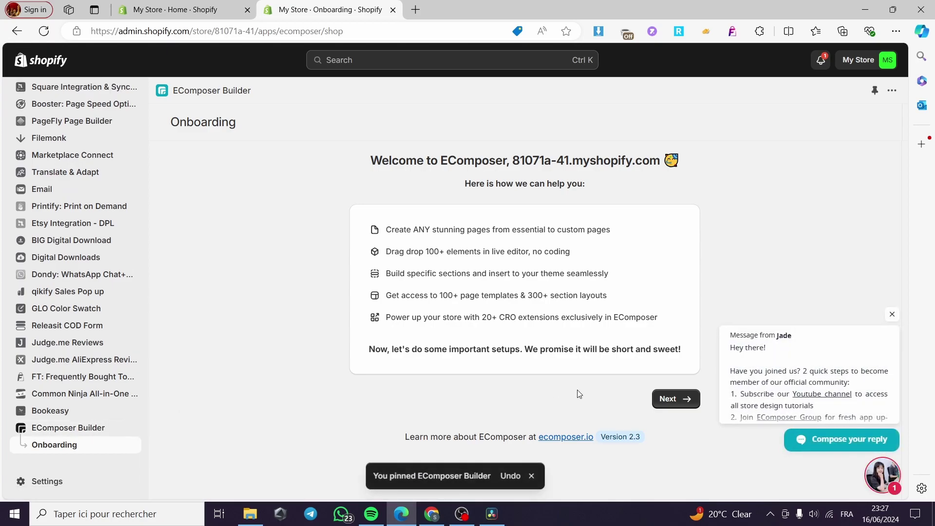
click(892, 313)
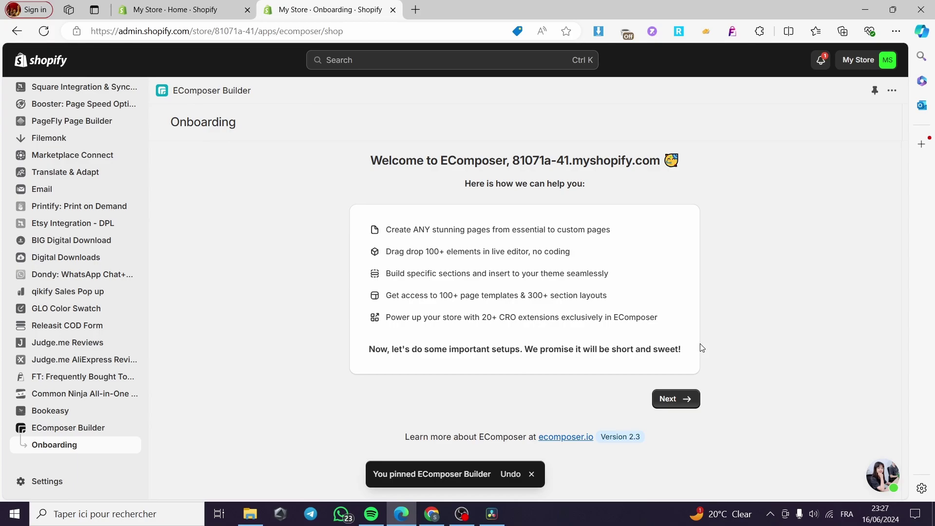
Step: Keep the published Craft theme during onboarding and continue to the page-type step
click(685, 403)
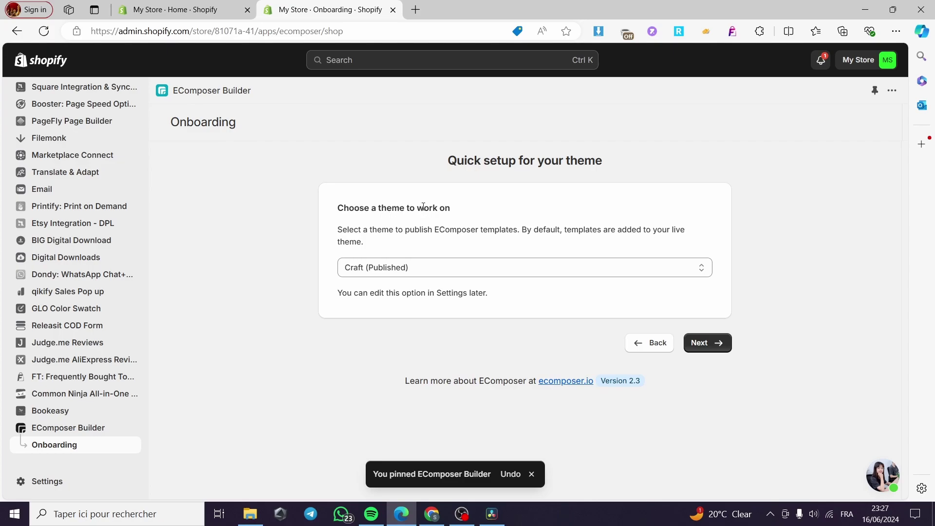
click(500, 268)
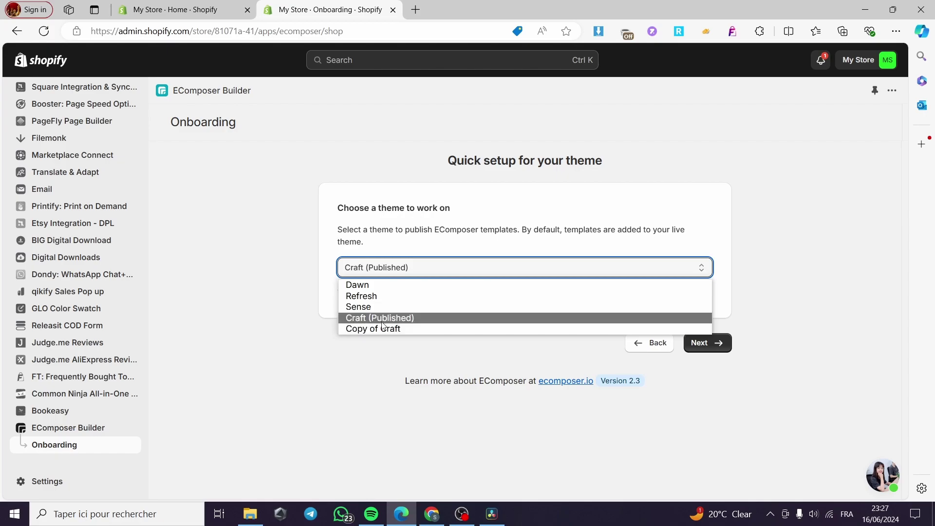
click(426, 318)
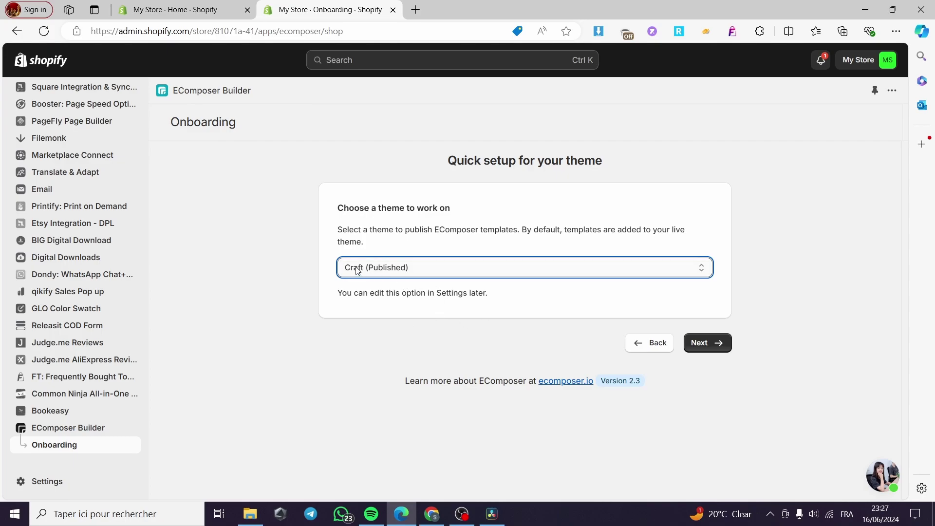
click(711, 350)
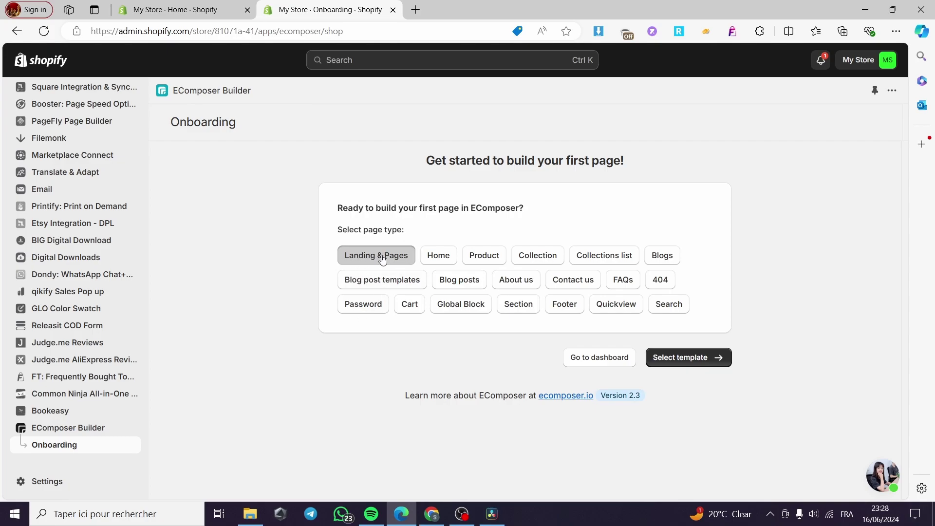
Step: Browse all template pages and stay with the Blank template for the Landing & Pages page
click(681, 365)
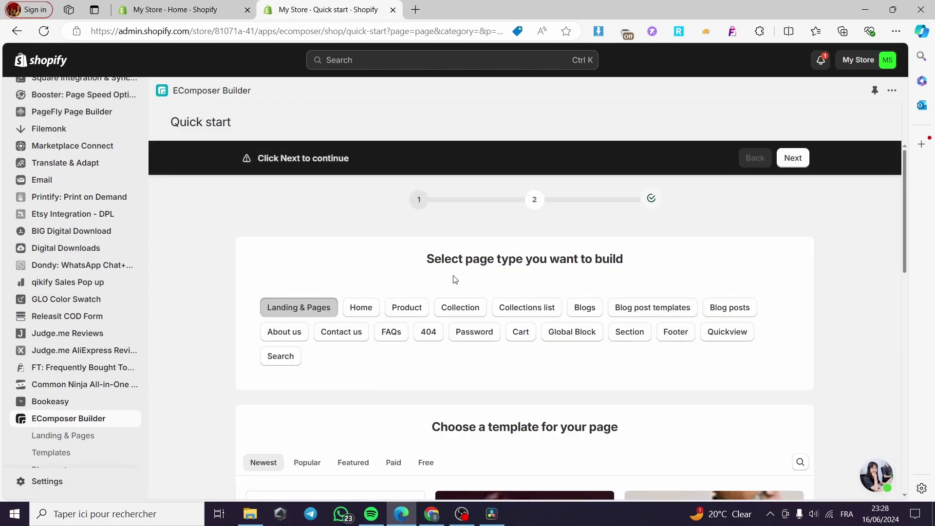
scroll(497, 265, down, 1)
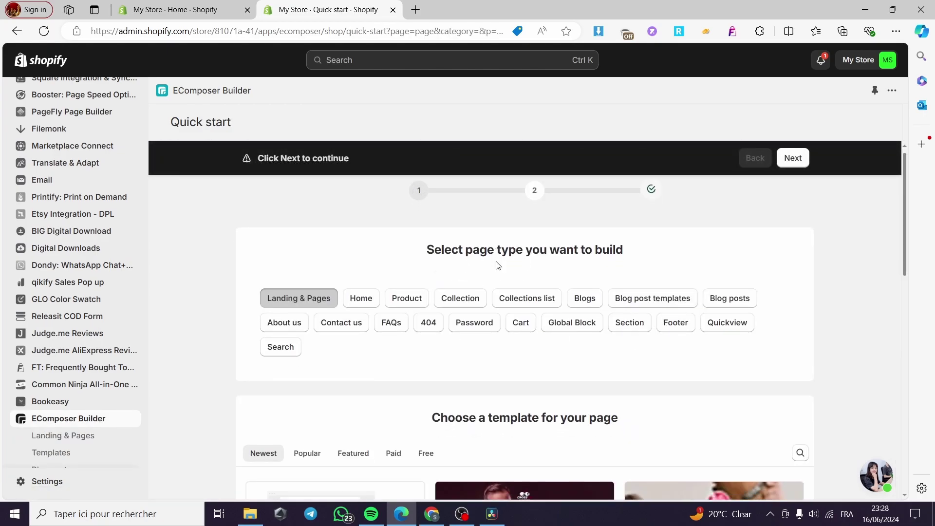
scroll(554, 244, down, 1)
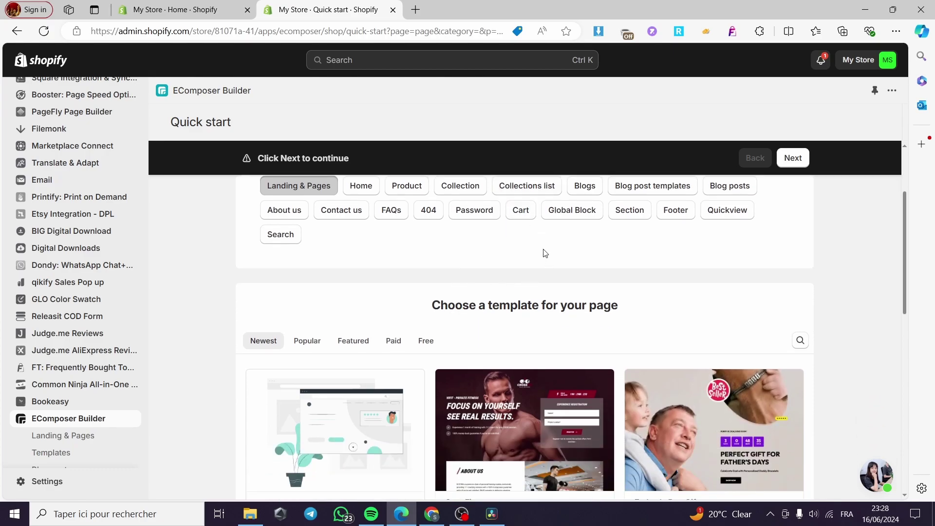
scroll(488, 253, down, 1)
scroll(520, 319, down, 2)
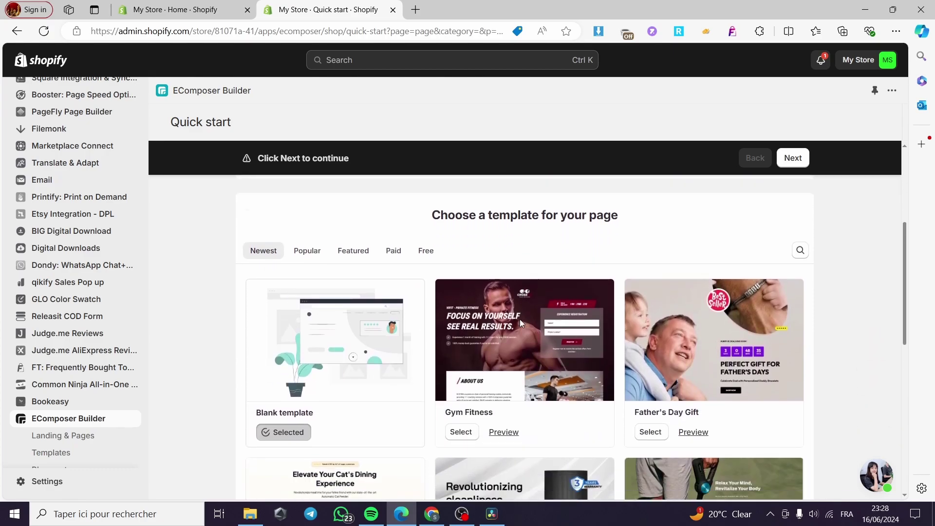
scroll(374, 314, down, 2)
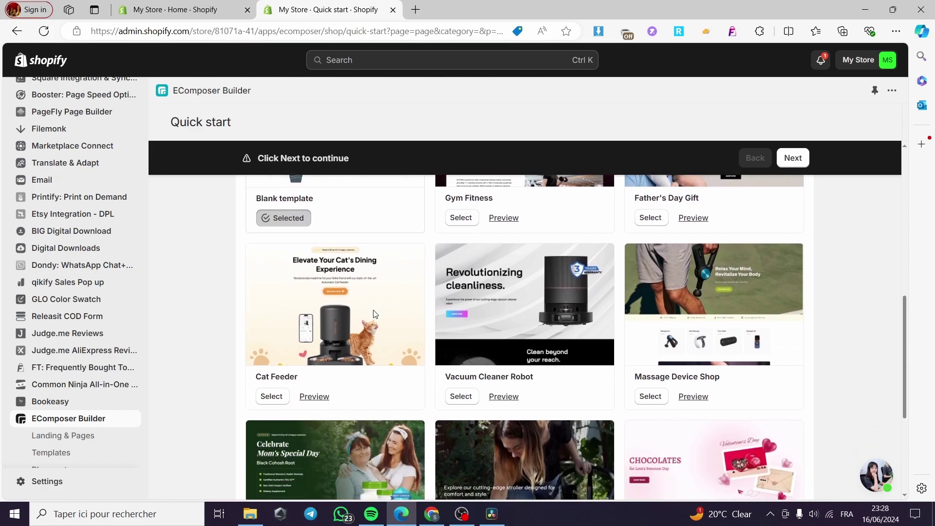
scroll(339, 258, up, 3)
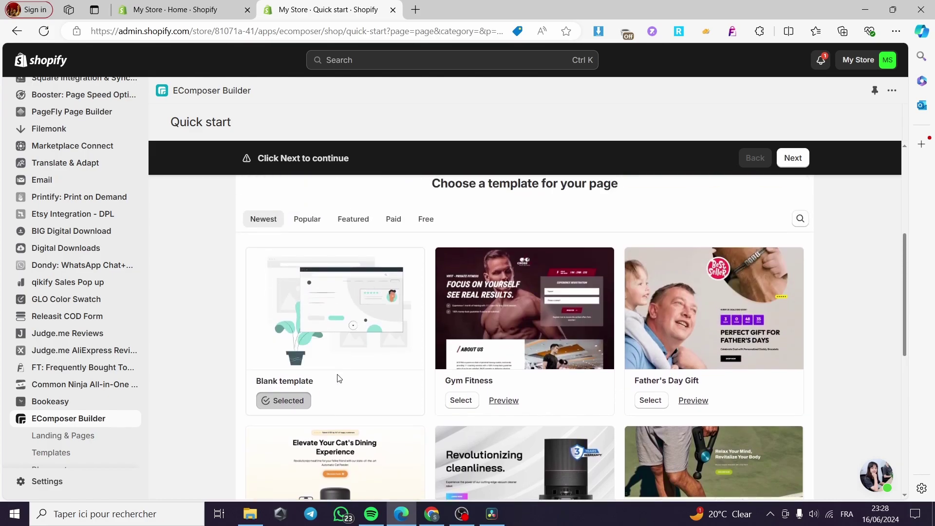
scroll(357, 333, down, 1)
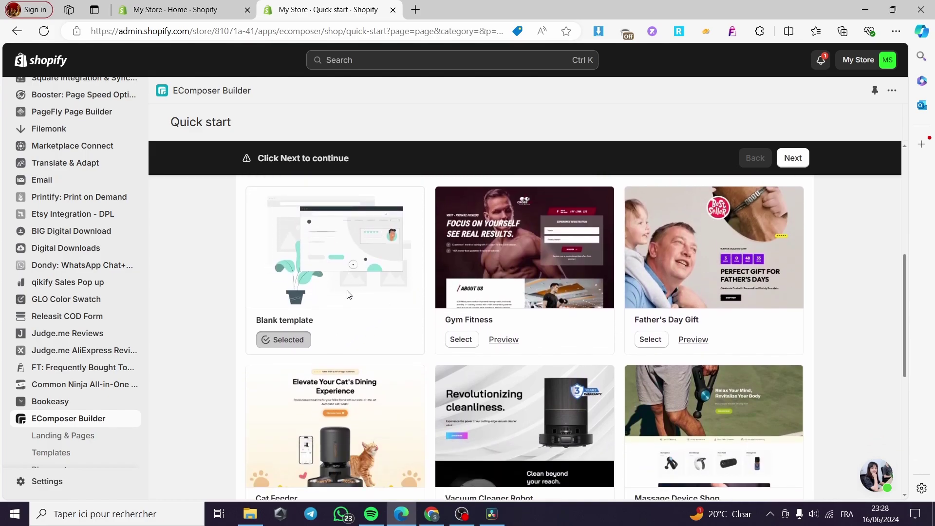
scroll(375, 285, down, 1)
scroll(721, 318, down, 2)
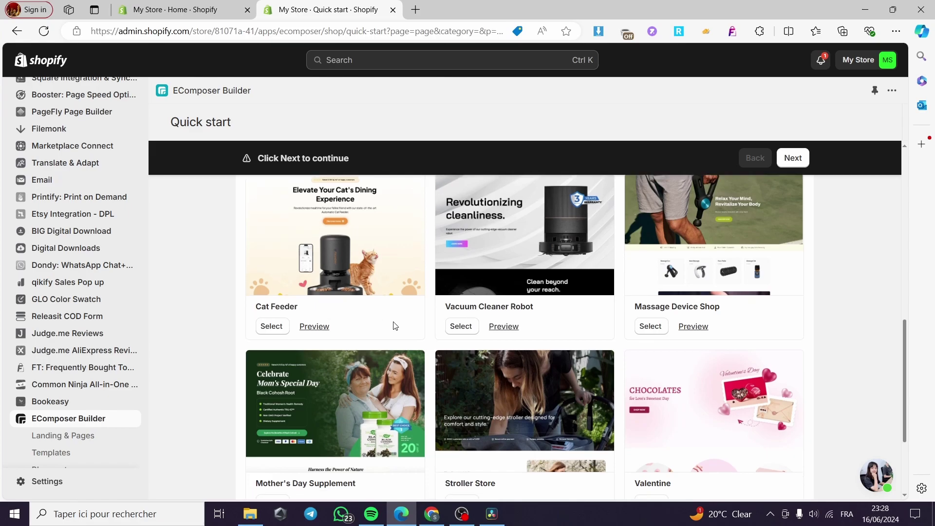
scroll(550, 334, down, 3)
click(640, 400)
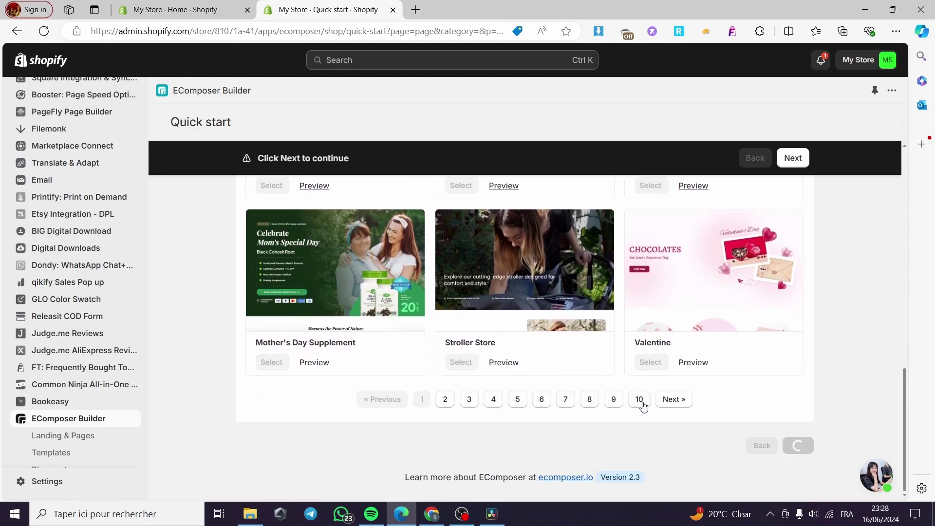
scroll(472, 402, down, 3)
scroll(545, 381, down, 3)
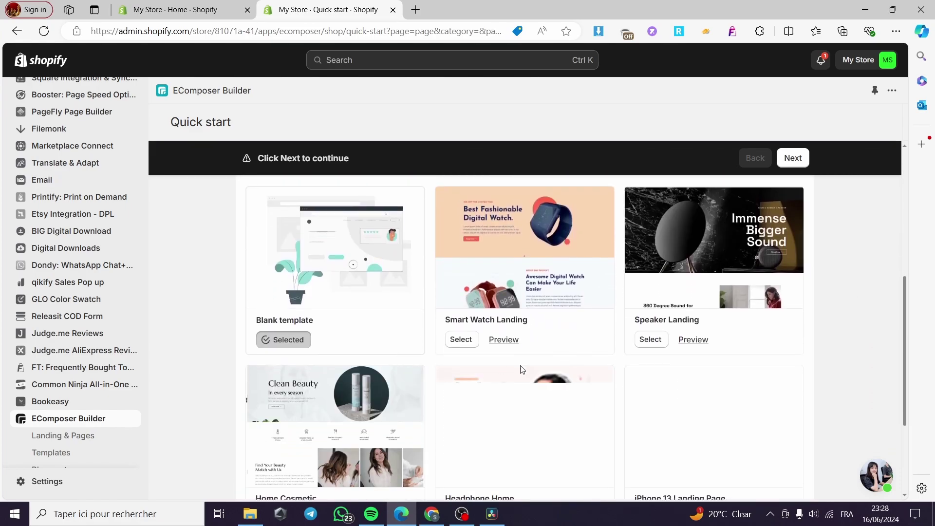
scroll(549, 351, down, 3)
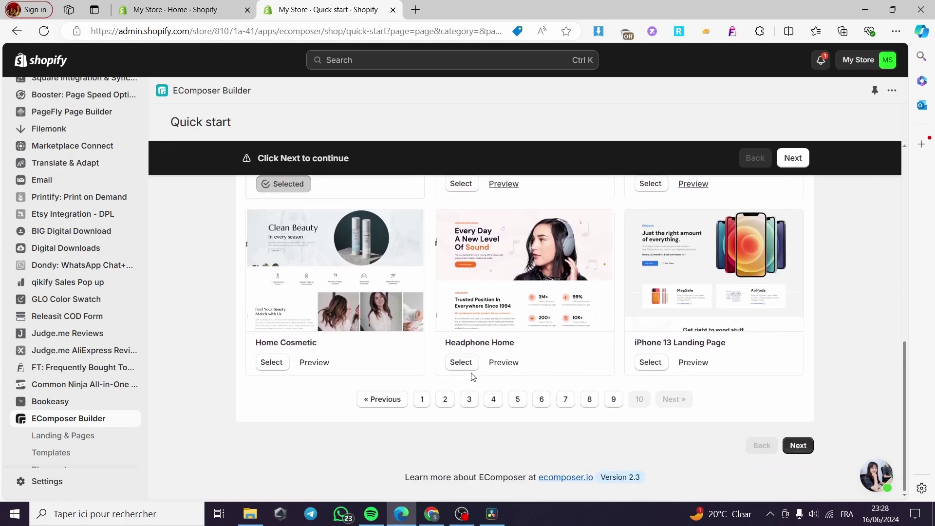
scroll(562, 335, up, 1)
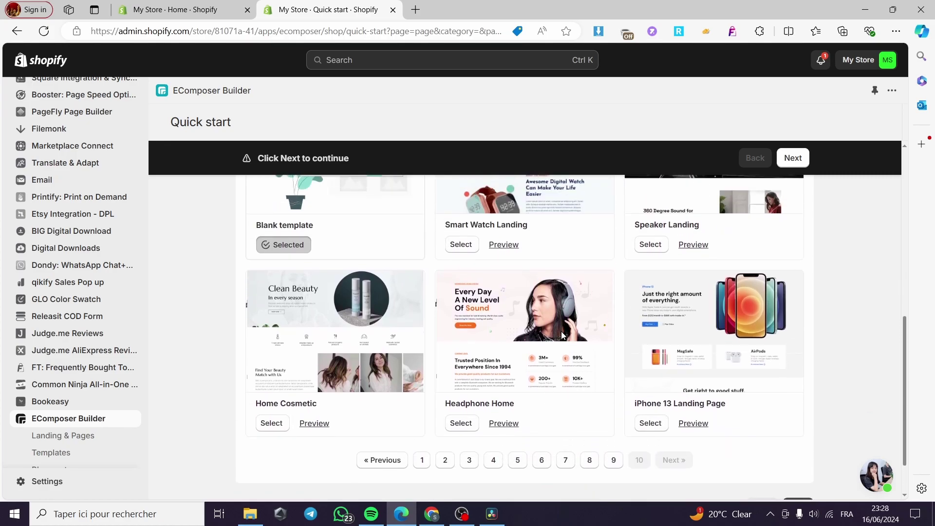
click(420, 460)
scroll(351, 347, down, 1)
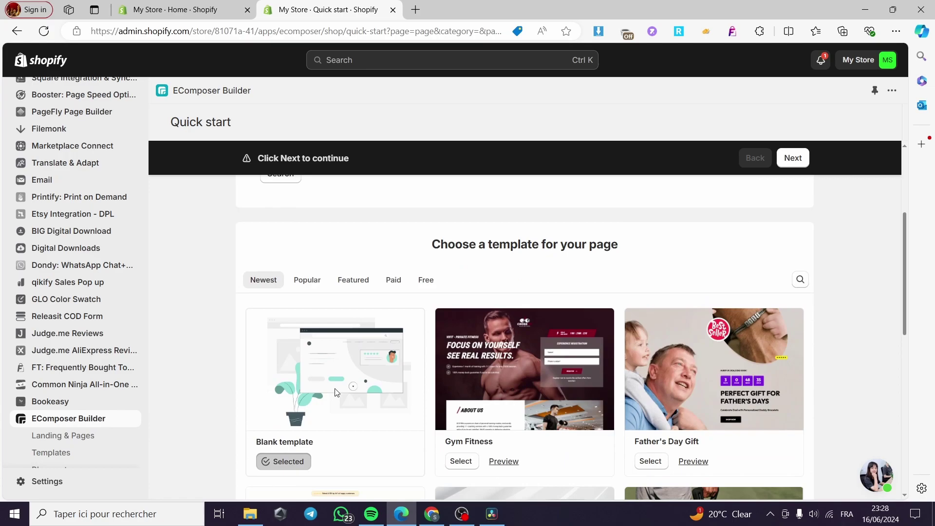
scroll(714, 470, down, 9)
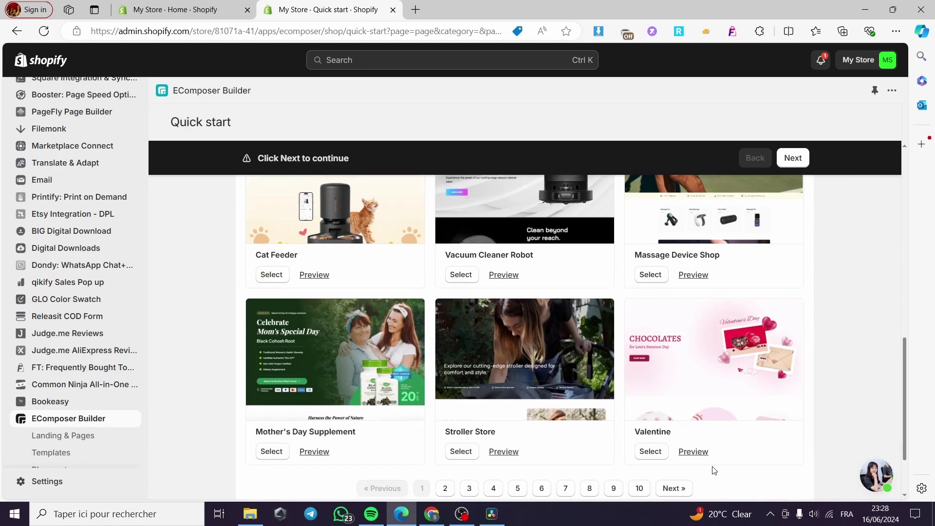
scroll(702, 476, down, 2)
Step: Title the blank page 'Thankyou page' with handle thankyou-page and open the editor
click(797, 443)
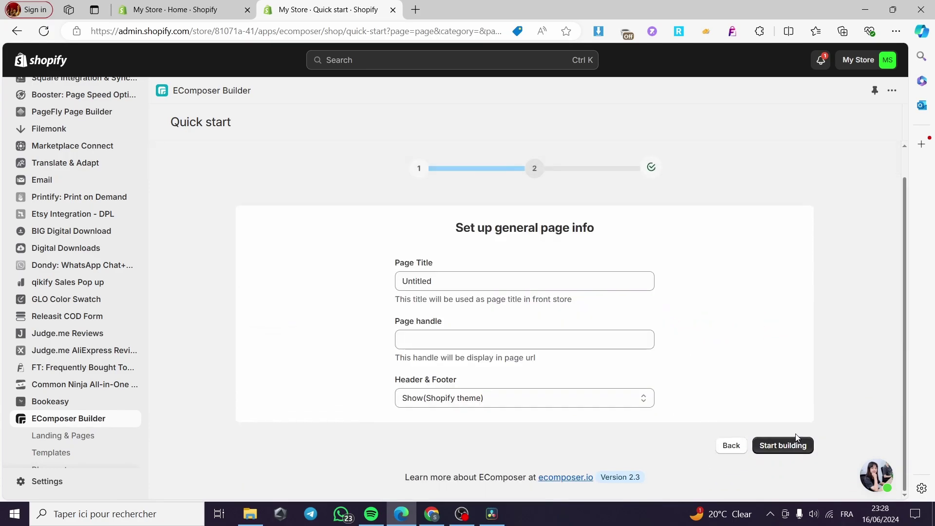
double_click(451, 281)
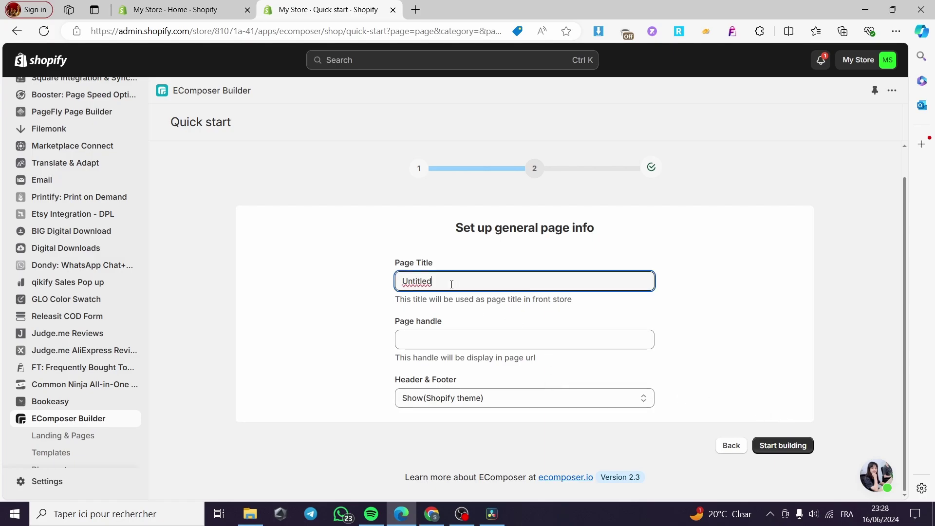
text(Thank you page)
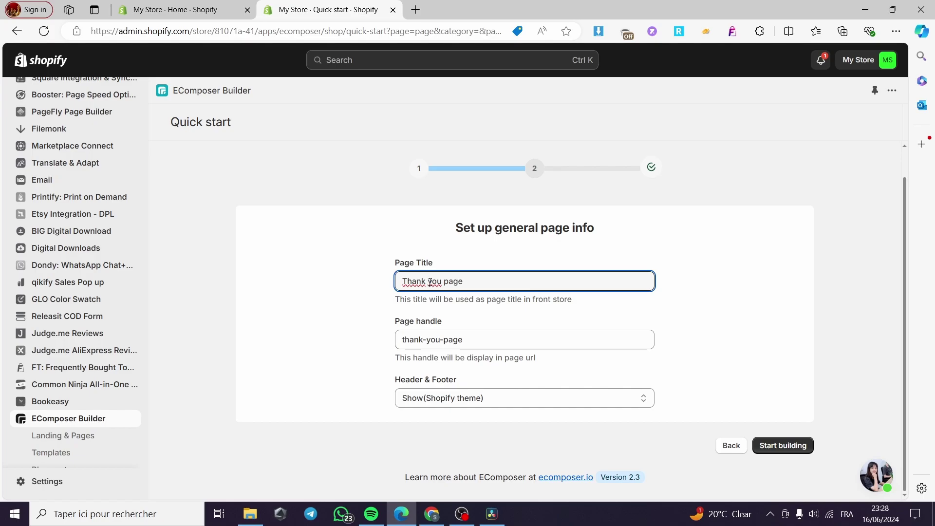
click(428, 281)
key(BackSpace)
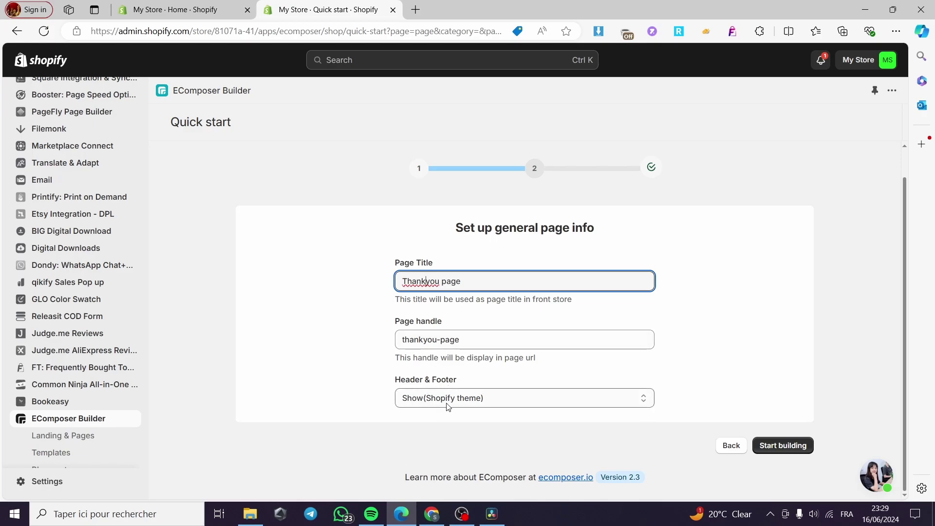
click(790, 448)
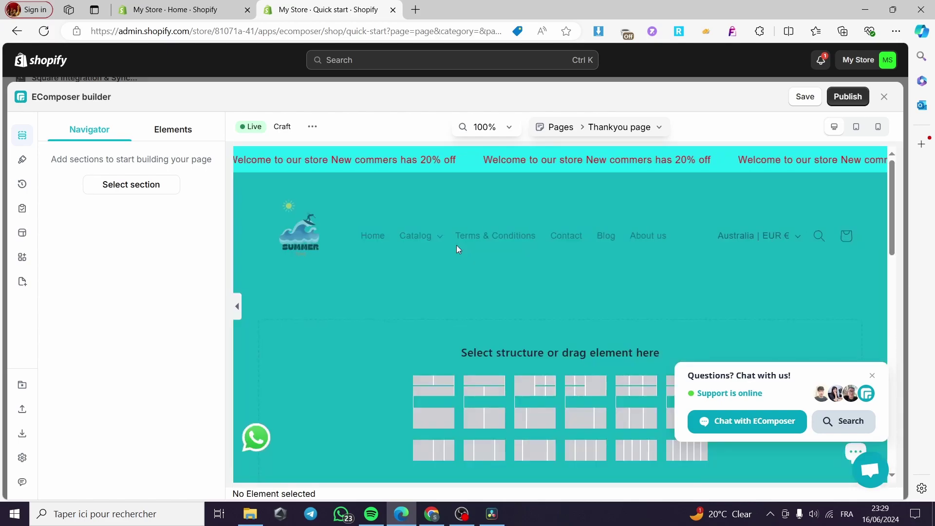
Step: Insert the two-column structure and delete its extra inner Row 1
scroll(419, 386, down, 3)
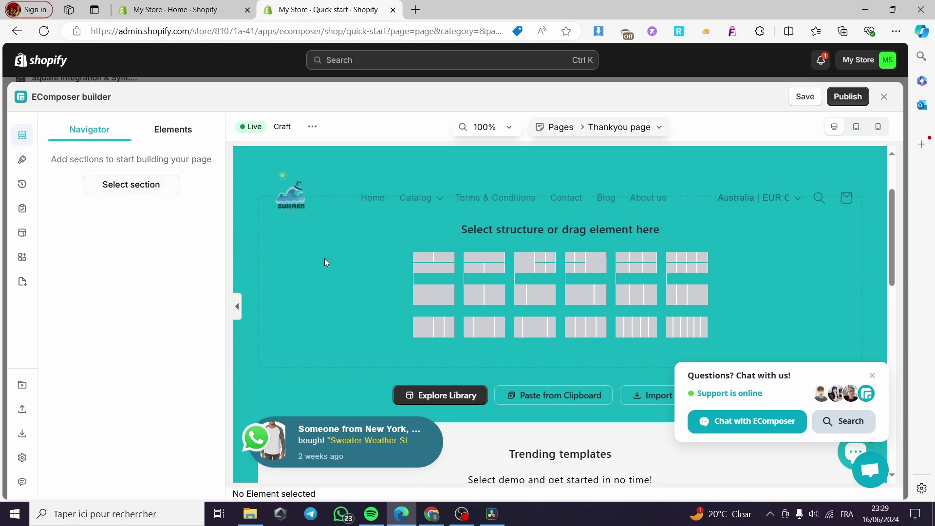
scroll(622, 309, down, 9)
scroll(548, 334, down, 2)
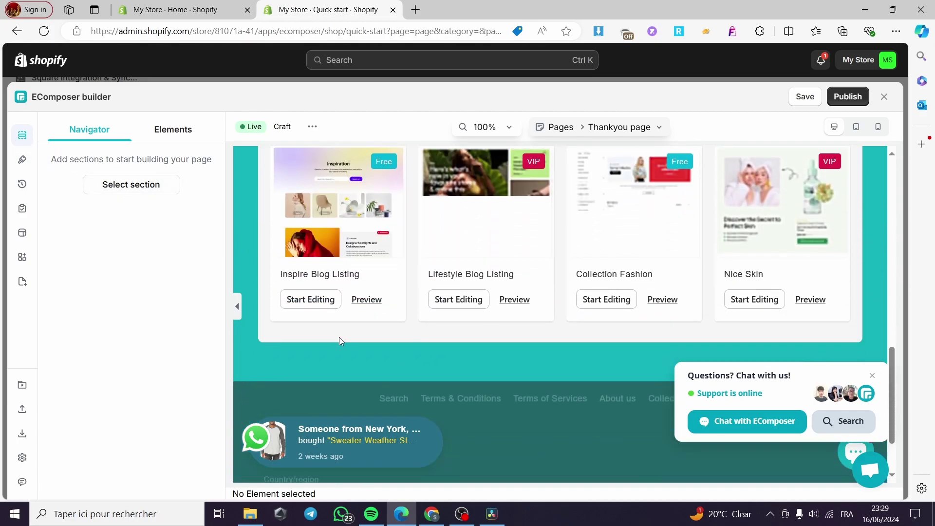
scroll(518, 361, up, 9)
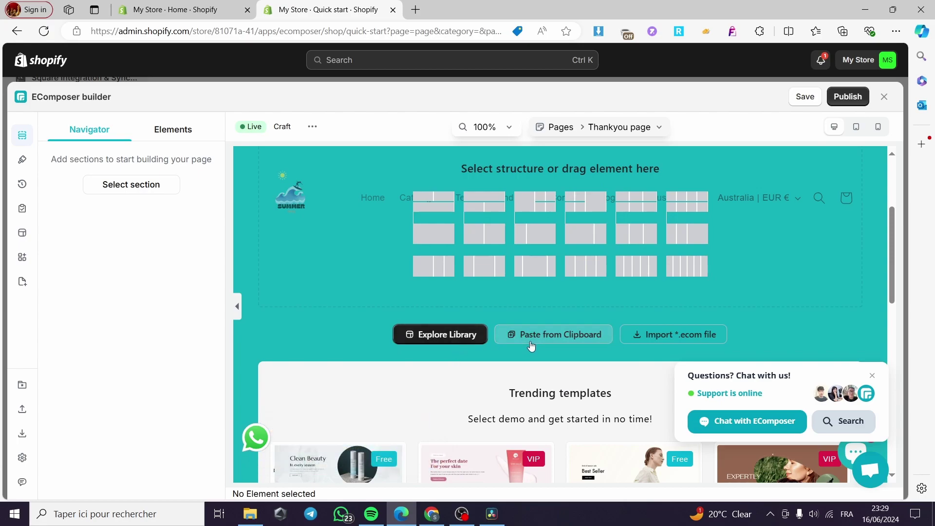
scroll(524, 378, down, 1)
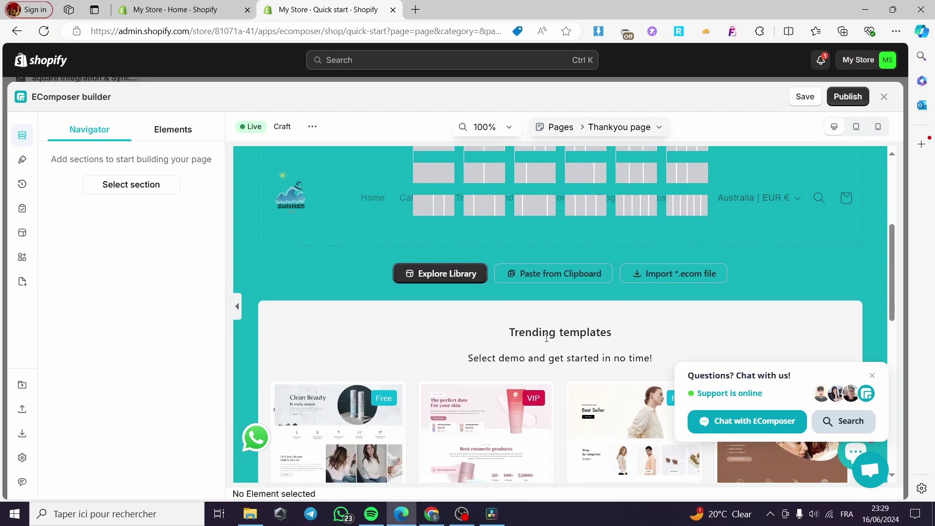
scroll(547, 338, up, 4)
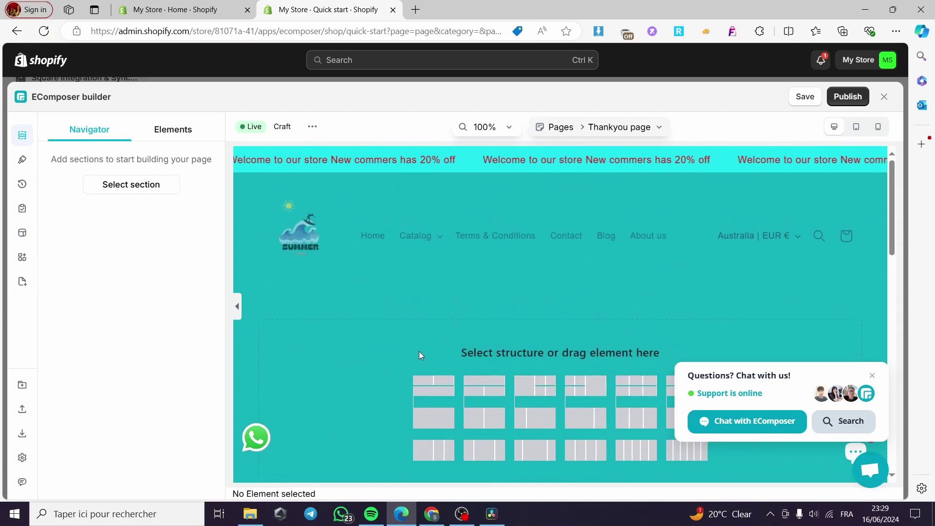
click(489, 394)
click(511, 323)
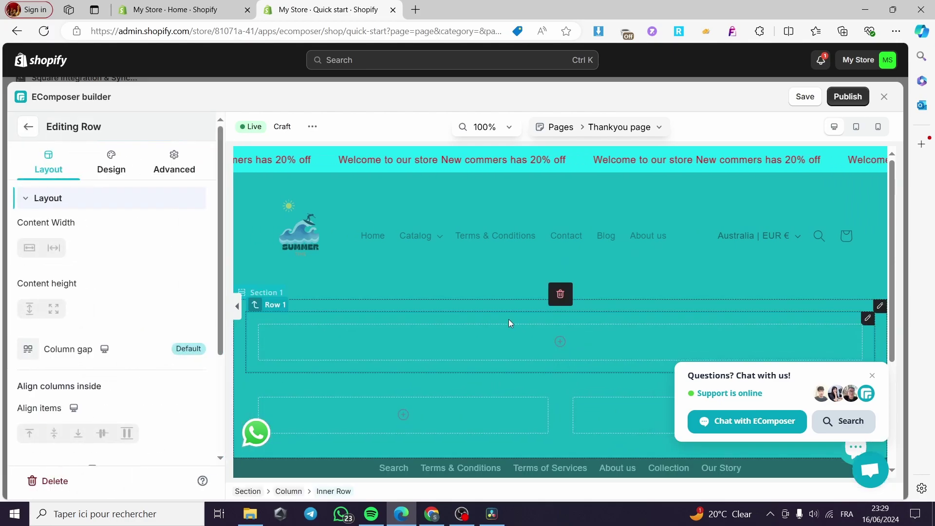
scroll(666, 326, down, 3)
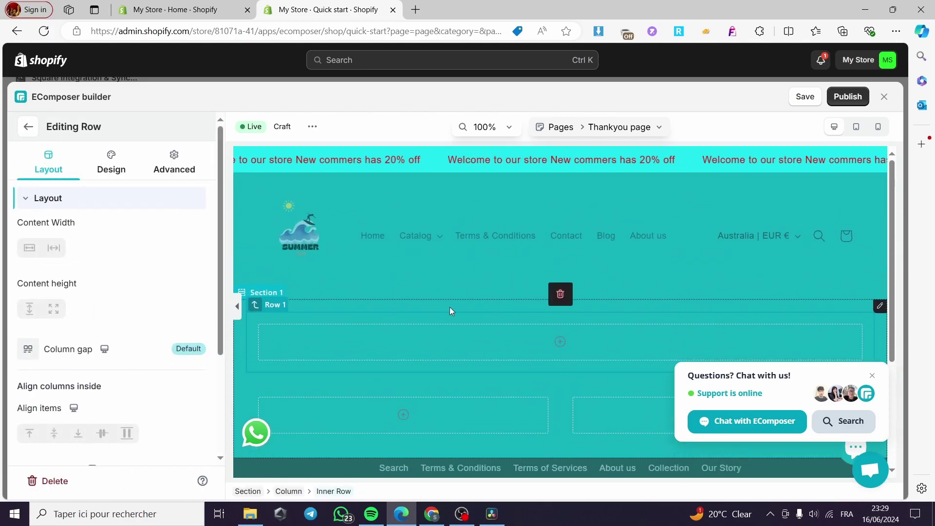
click(560, 295)
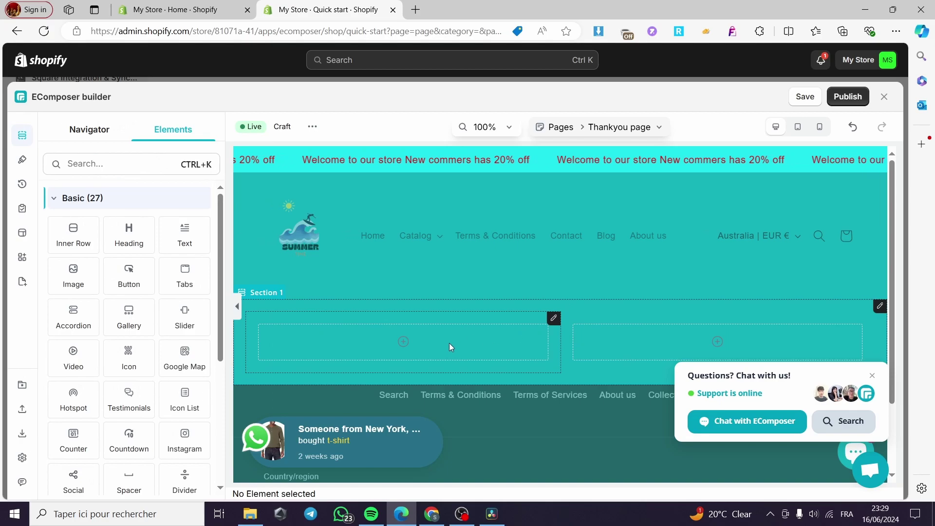
Step: Check both 50%-wide columns, dismiss the chat popup, and return to the Elements panel
click(497, 336)
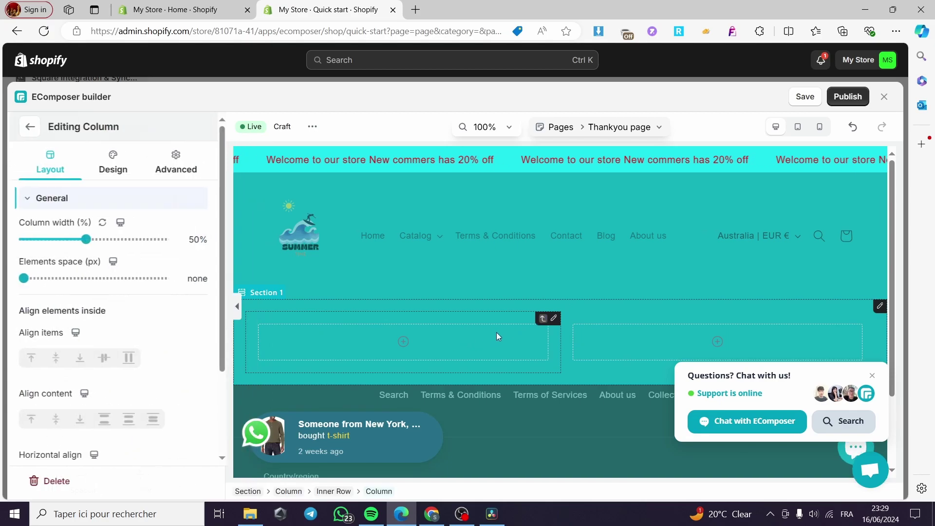
click(873, 375)
click(867, 324)
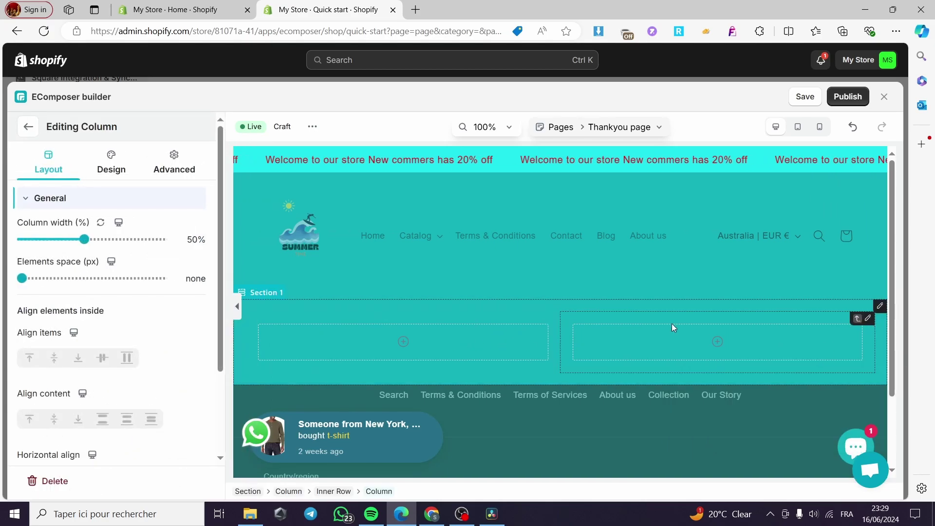
click(406, 347)
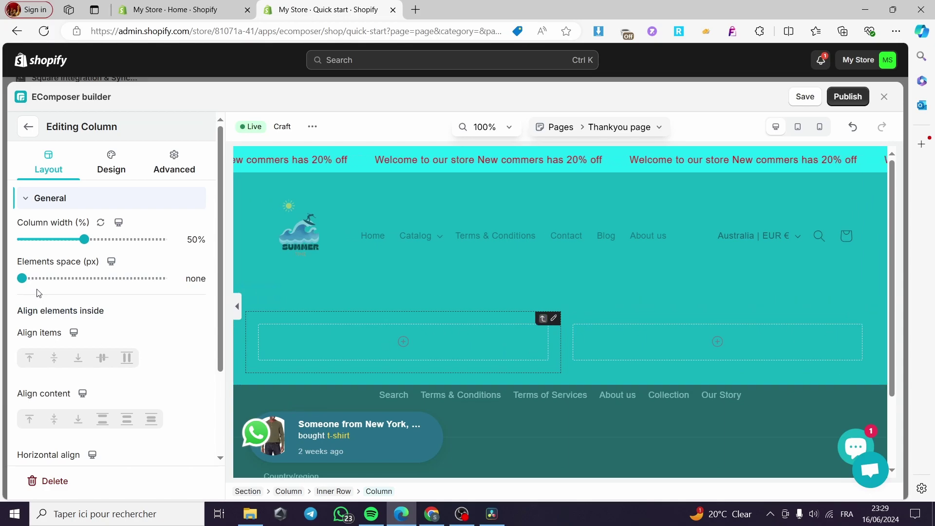
click(28, 127)
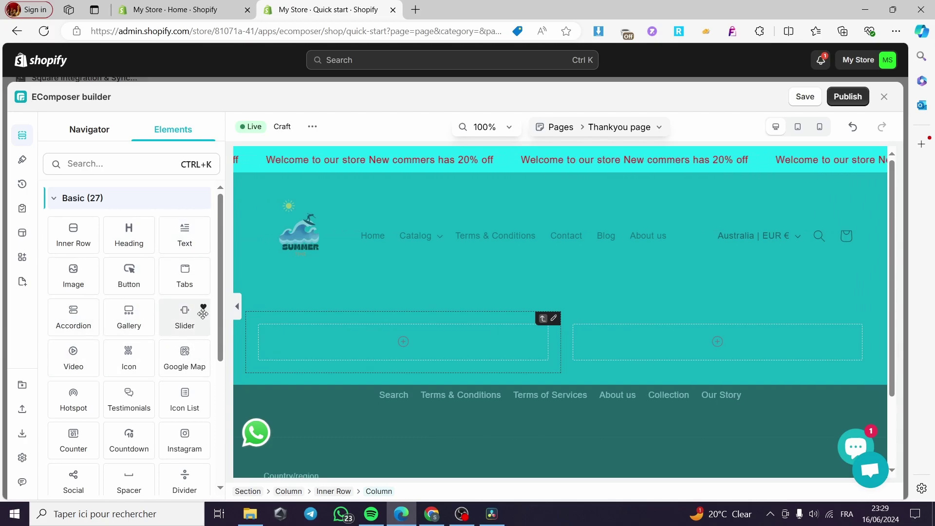
drag(129, 229, 518, 293)
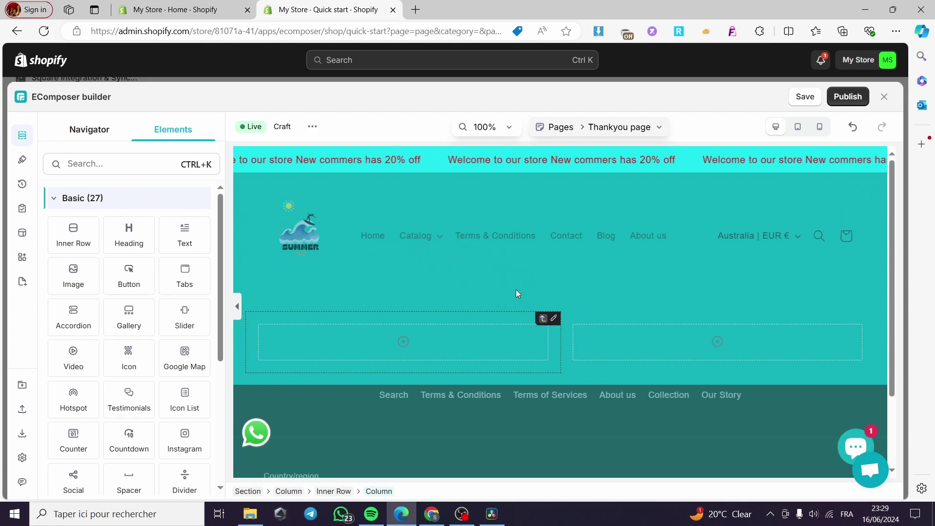
drag(129, 236, 471, 354)
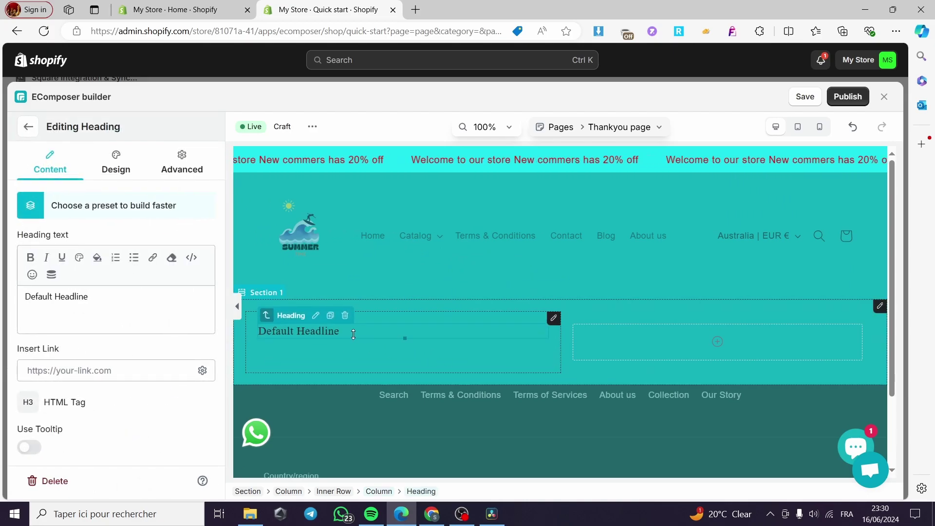
double_click(331, 332)
click(314, 329)
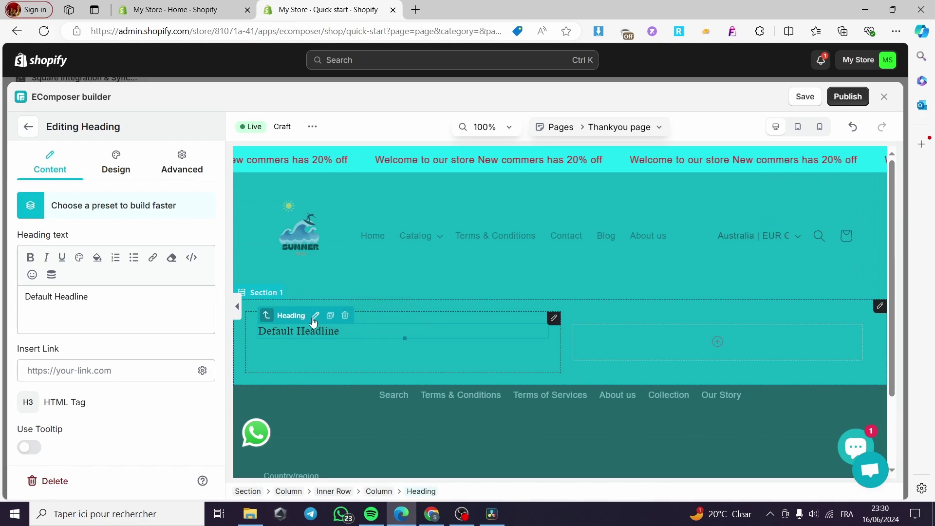
drag(339, 332, 264, 330)
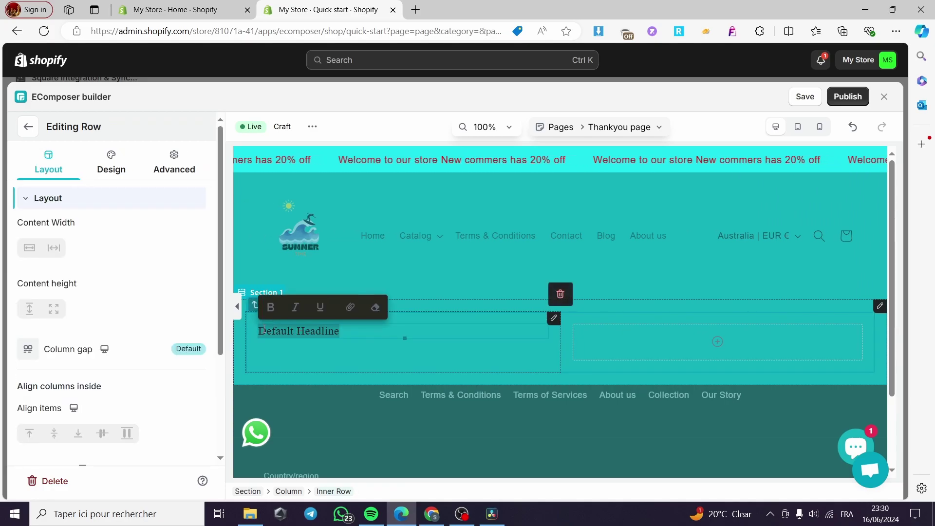
text(T)
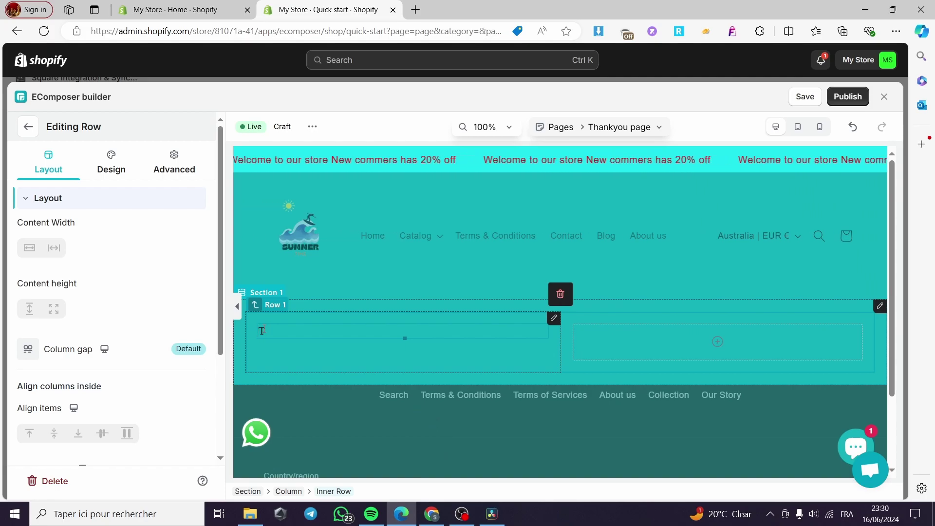
text(k)
text( Yu)
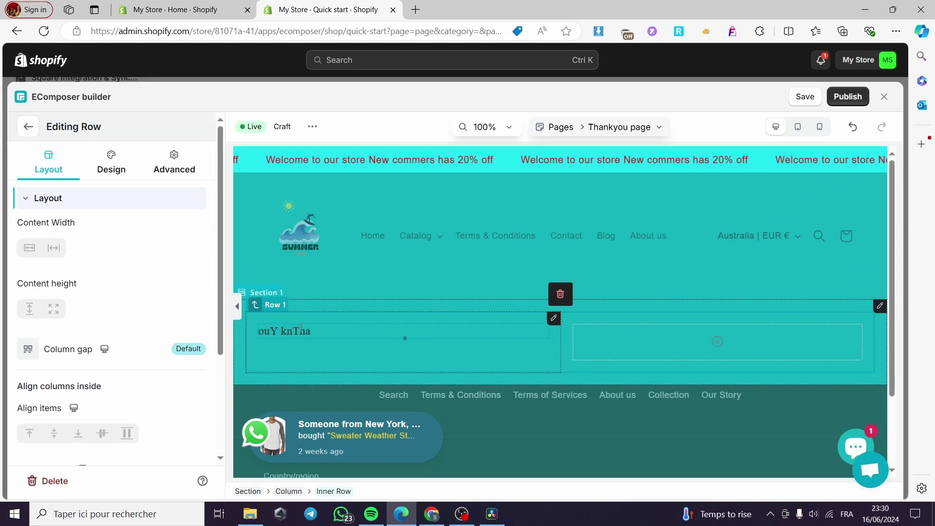
click(339, 331)
click(342, 319)
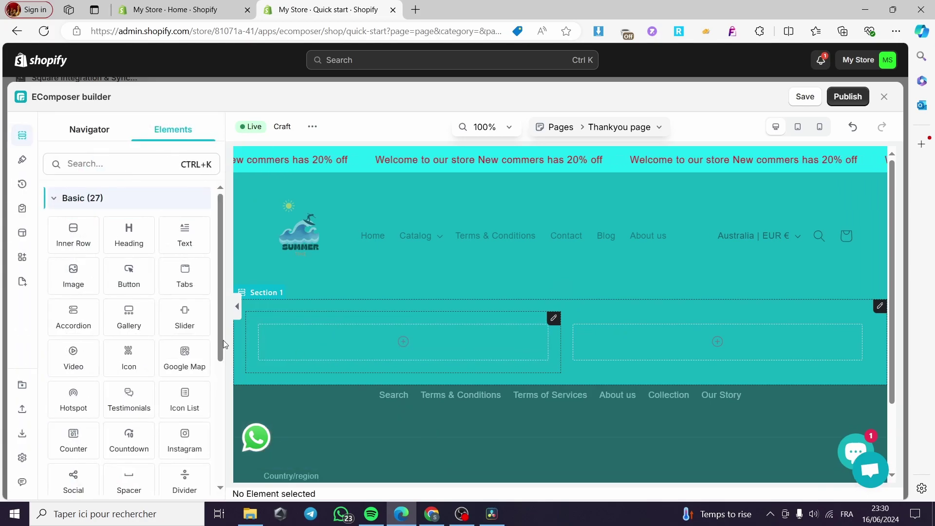
Step: Drop a Heading above the columns and change its text to 'Thank You for prchasing from us.'
drag(128, 233, 662, 325)
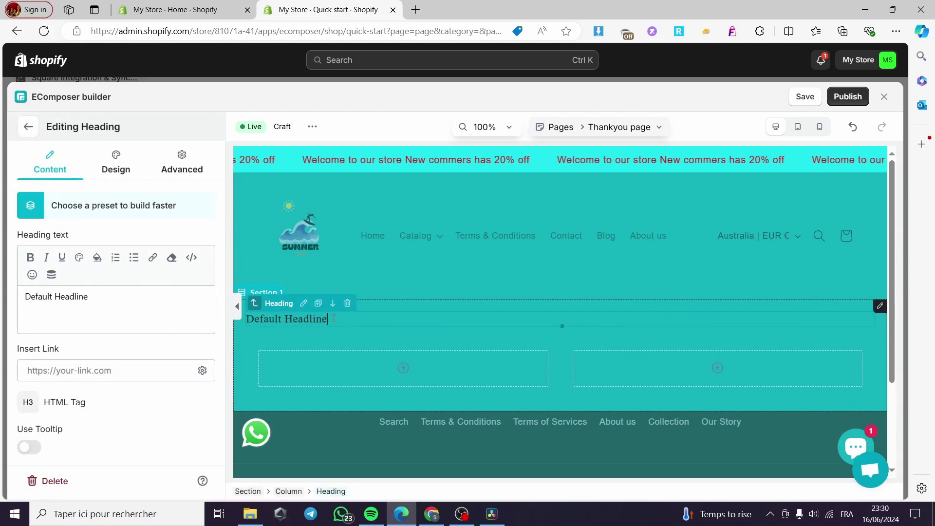
drag(334, 319, 234, 324)
text(T)
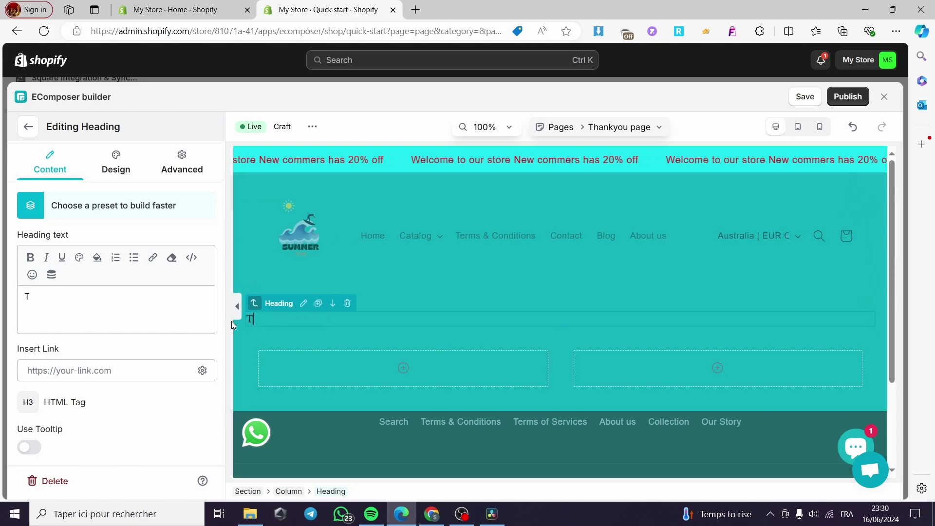
text(hank)
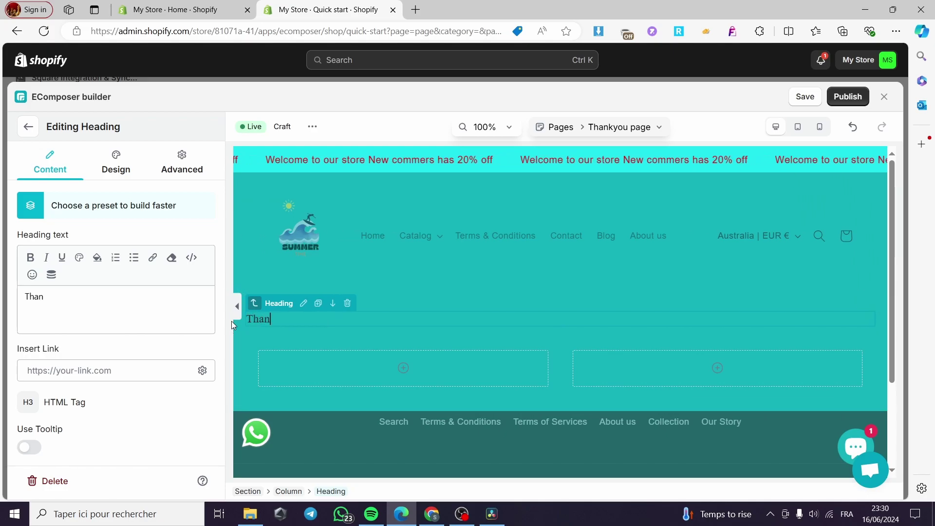
click(70, 299)
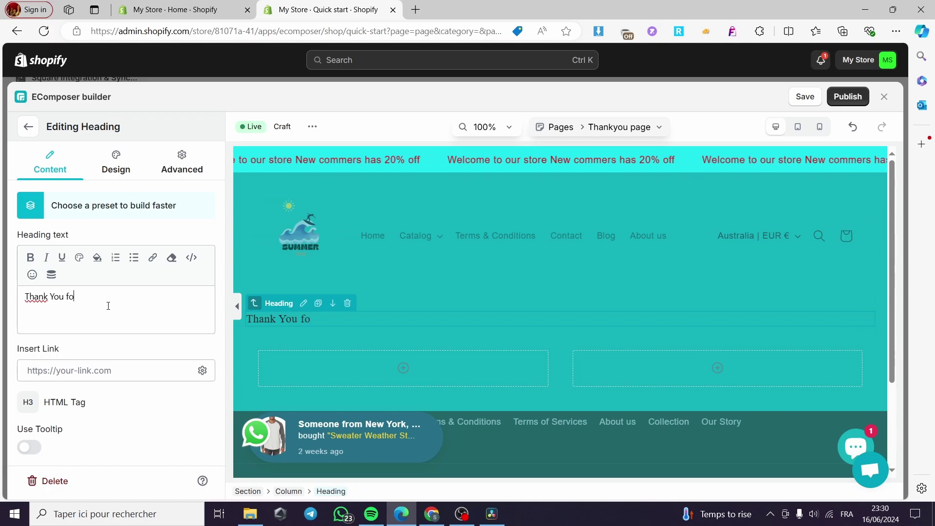
text(You for pu)
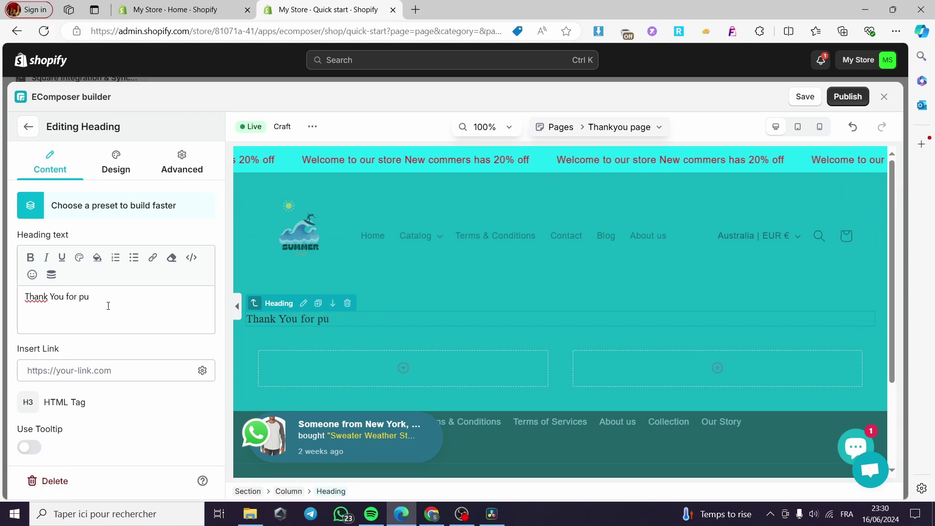
key(BackSpace)
text(rchasing from us.)
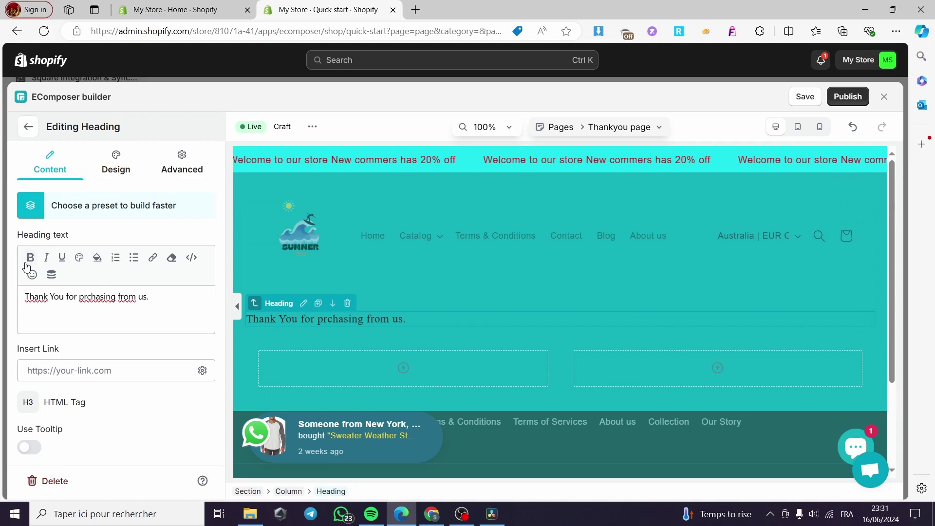
drag(149, 297, 28, 297)
Step: Make the heading text bold and colour it pink (#db8f8f)
click(147, 313)
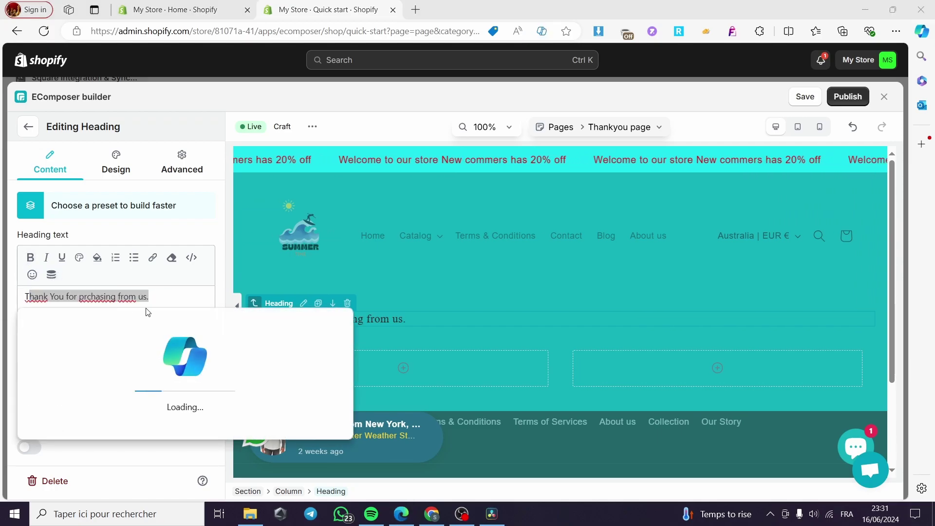
drag(148, 297, 25, 297)
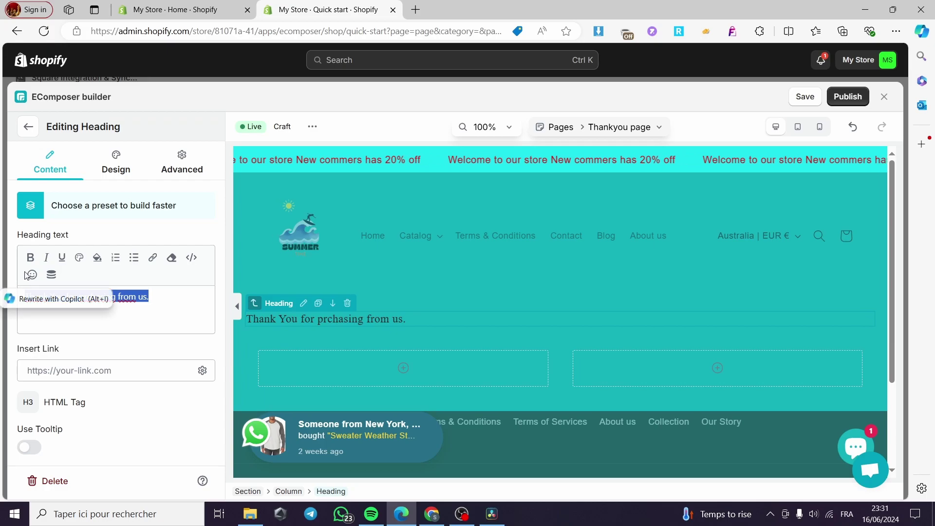
click(30, 257)
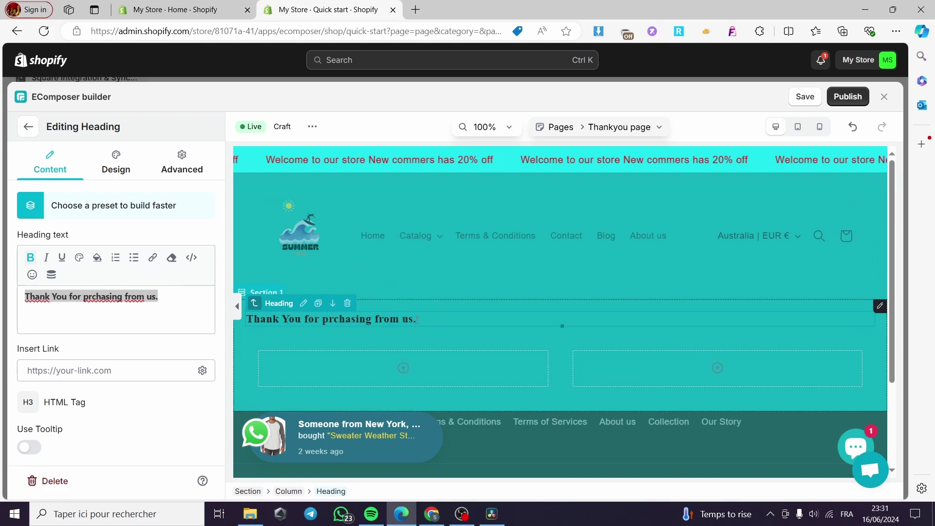
click(79, 263)
drag(126, 305, 71, 293)
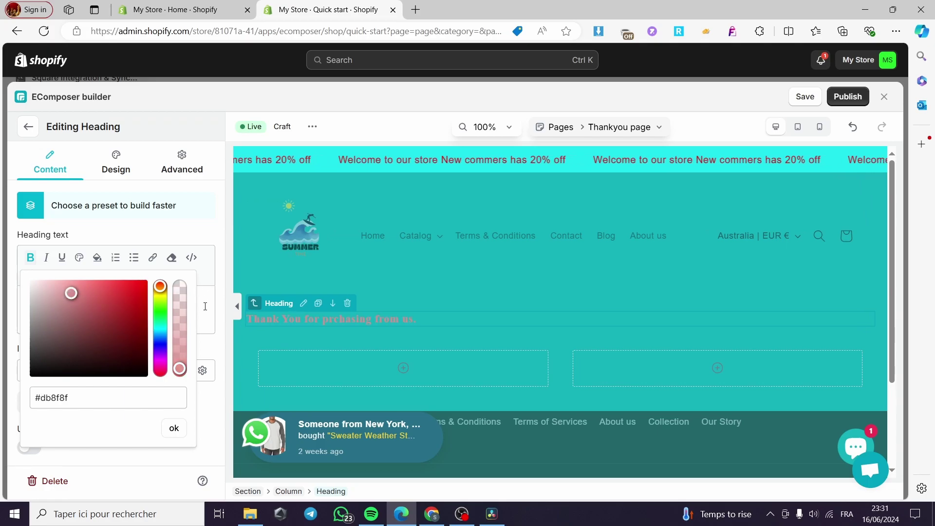
click(174, 428)
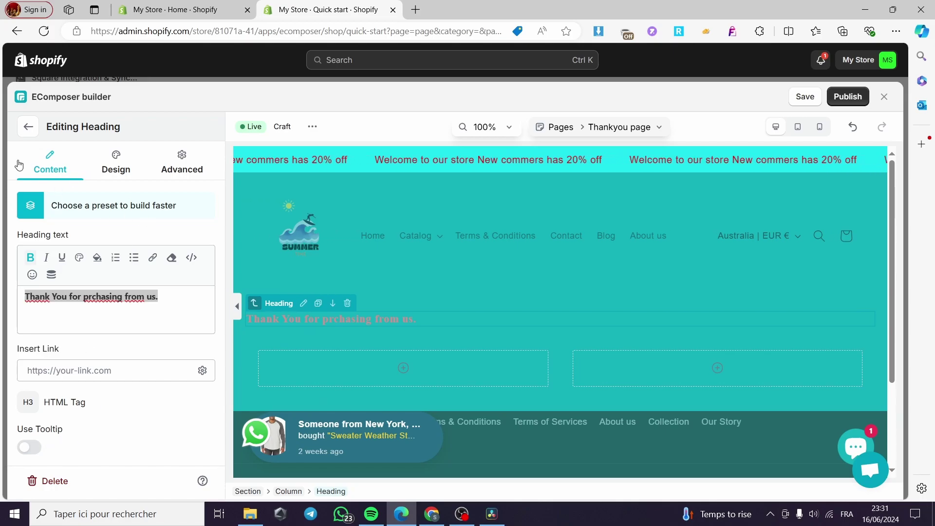
click(113, 166)
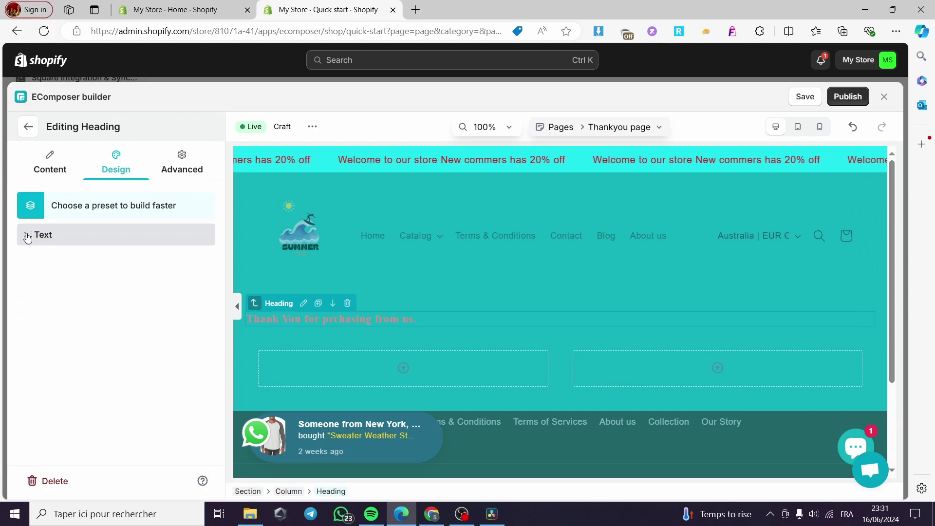
Step: Centre-align the heading with the Design tab's Center alignment button
scroll(58, 264, down, 2)
scroll(29, 185, up, 2)
scroll(49, 179, down, 2)
click(54, 163)
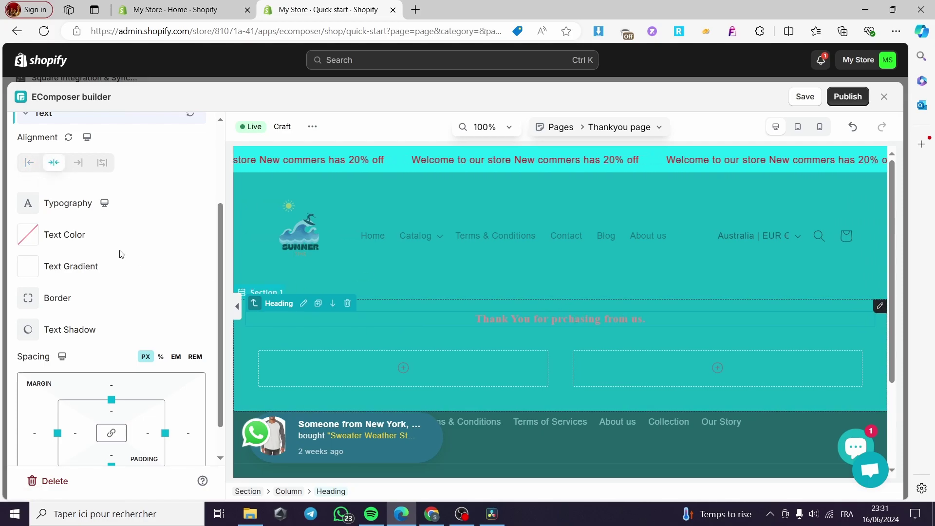
Step: Look over the heading's Typography Customize options, then go back to the Content tab
click(34, 209)
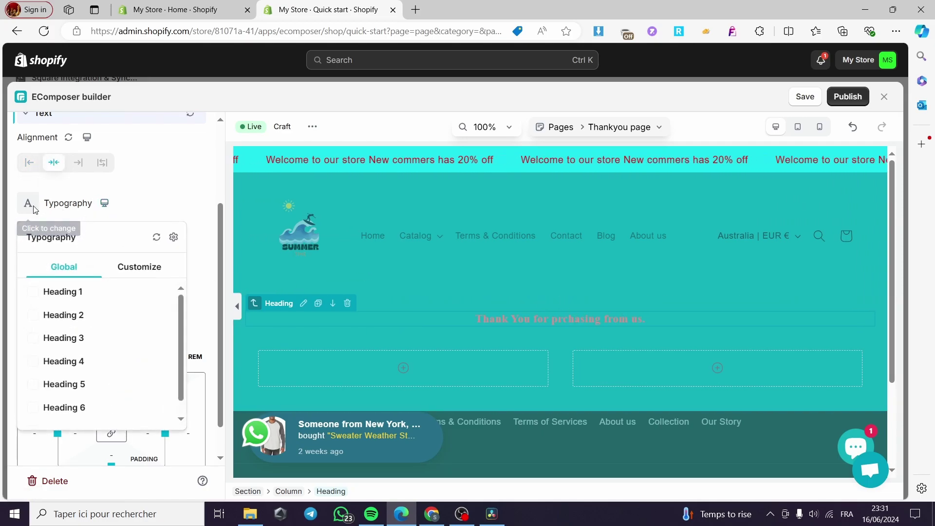
scroll(88, 309, down, 1)
scroll(126, 323, up, 1)
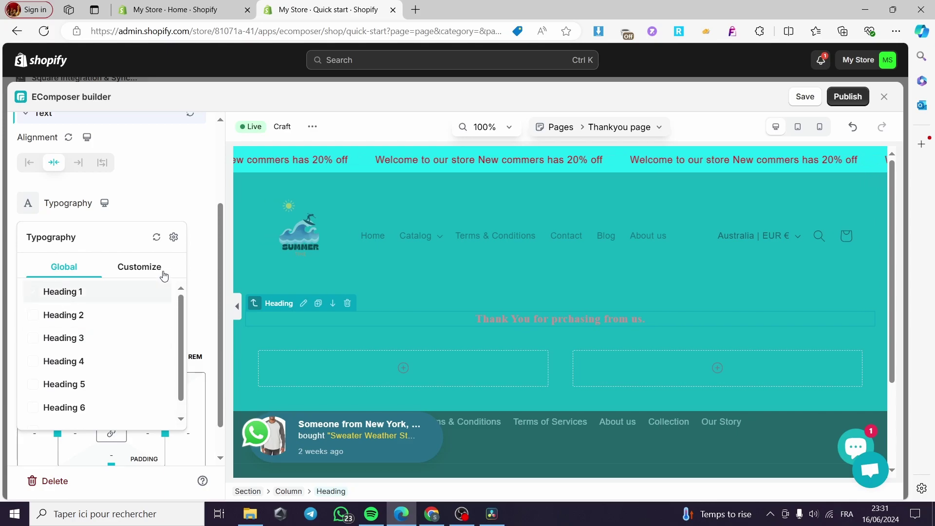
click(164, 274)
scroll(89, 303, down, 3)
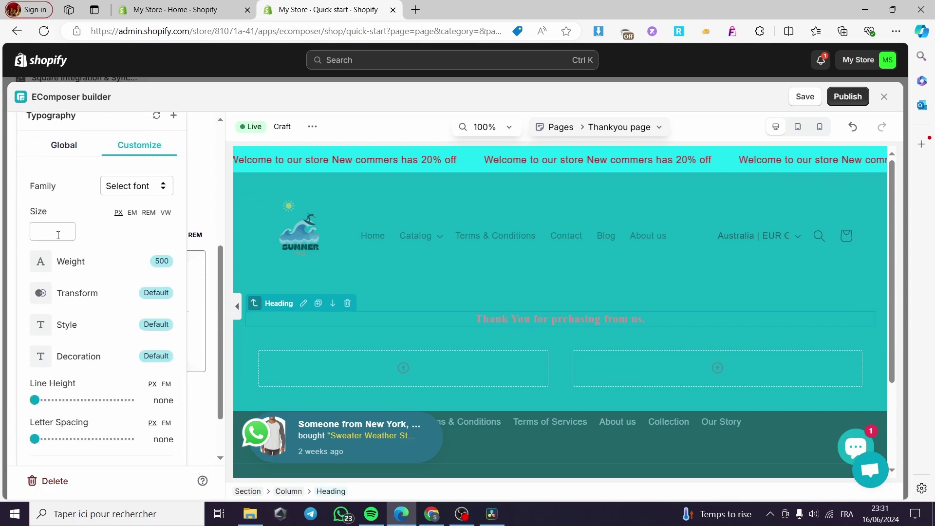
scroll(113, 327, down, 2)
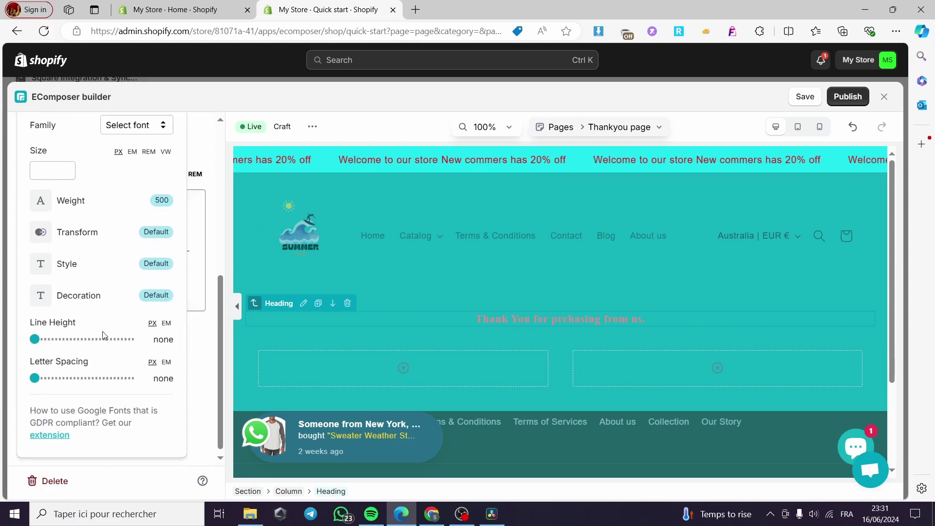
scroll(112, 329, up, 6)
click(184, 256)
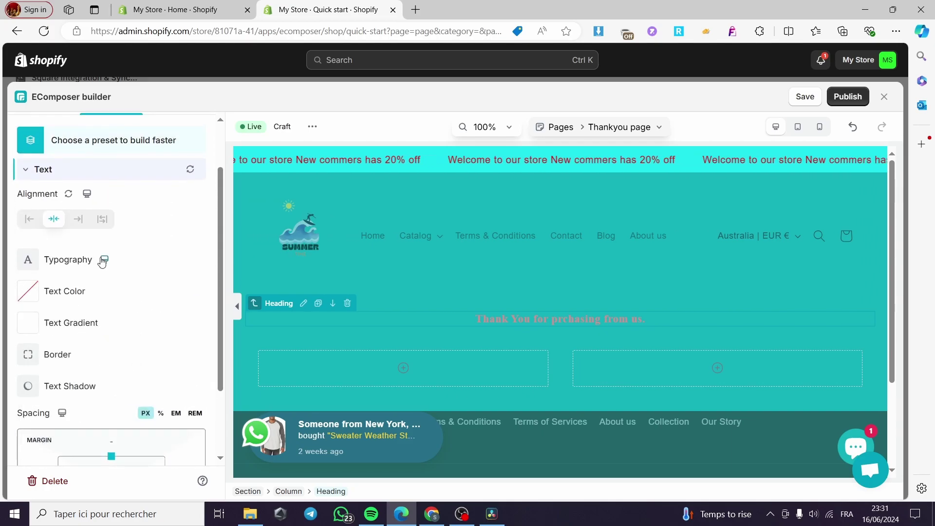
scroll(66, 317, down, 1)
scroll(66, 310, up, 4)
click(48, 162)
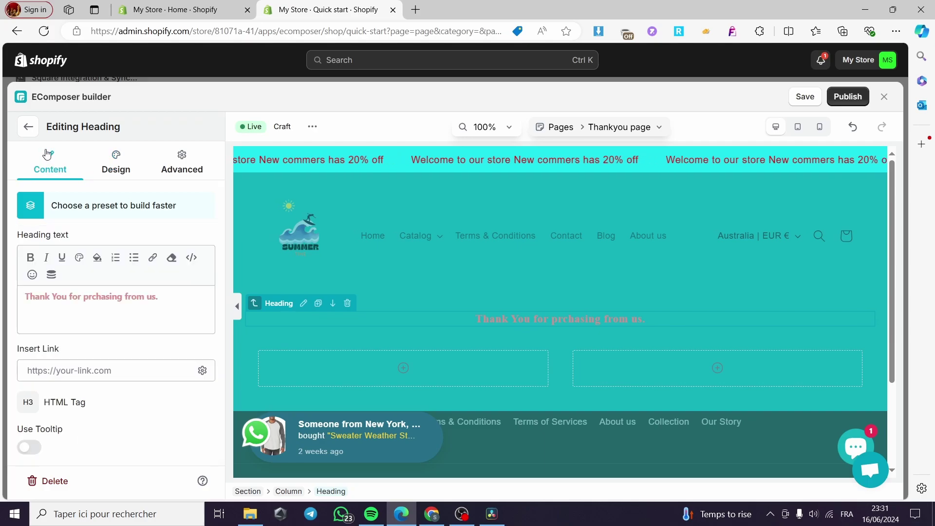
Step: Place a two-column Inner Row under the heading and drop a Gallery into its left column
click(28, 127)
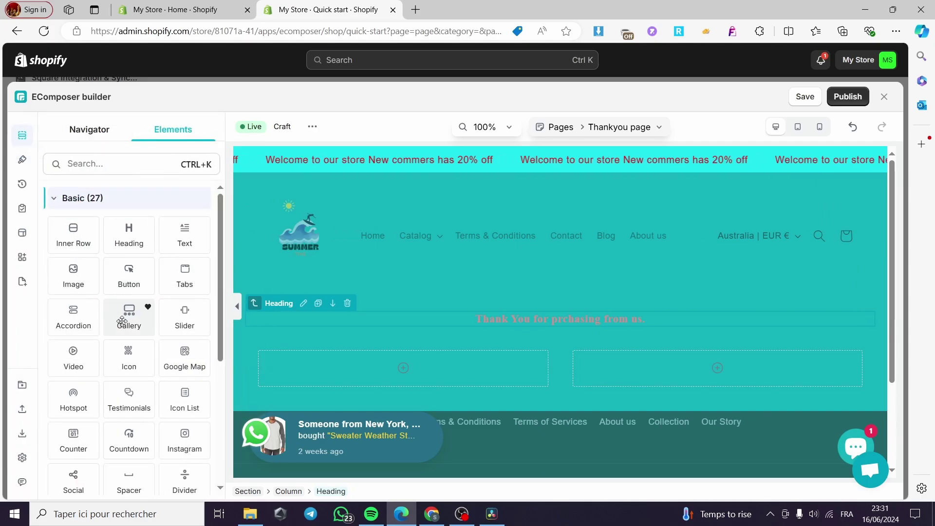
drag(75, 234, 513, 344)
scroll(399, 312, down, 3)
scroll(399, 316, up, 3)
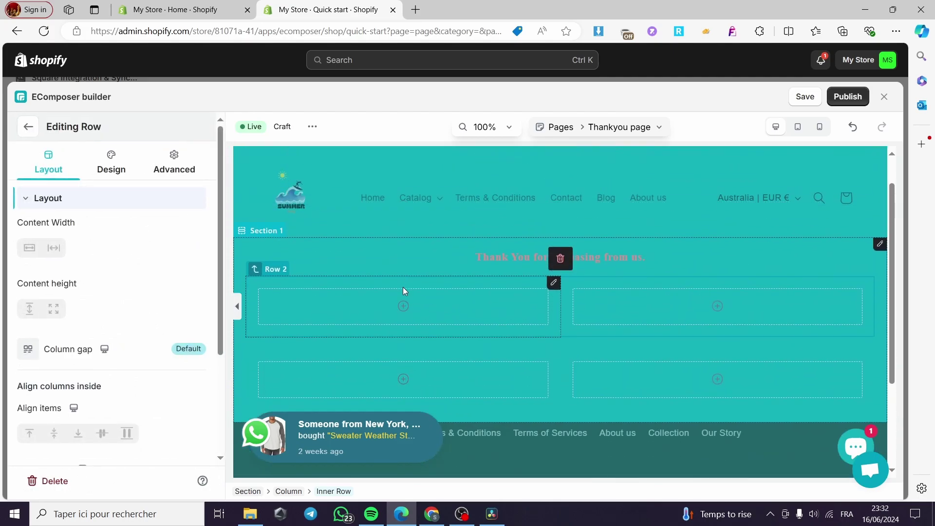
click(403, 315)
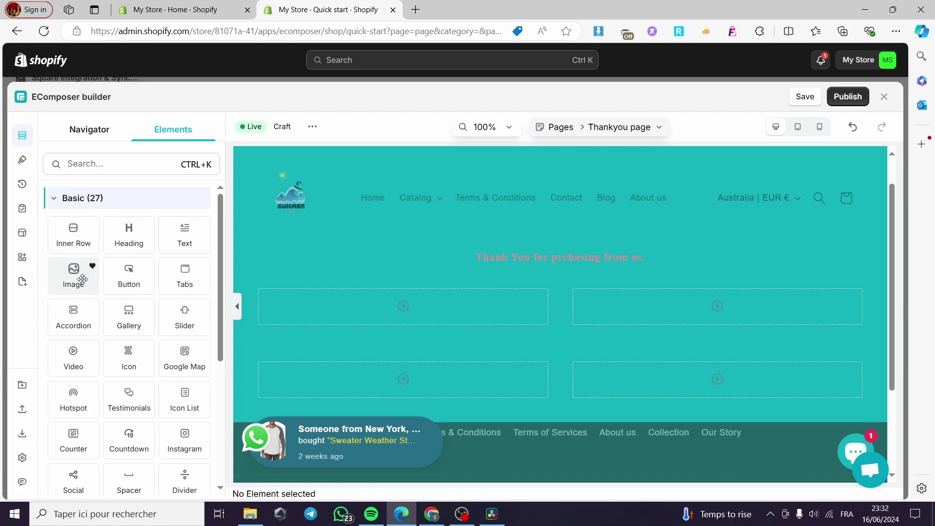
drag(129, 319, 402, 335)
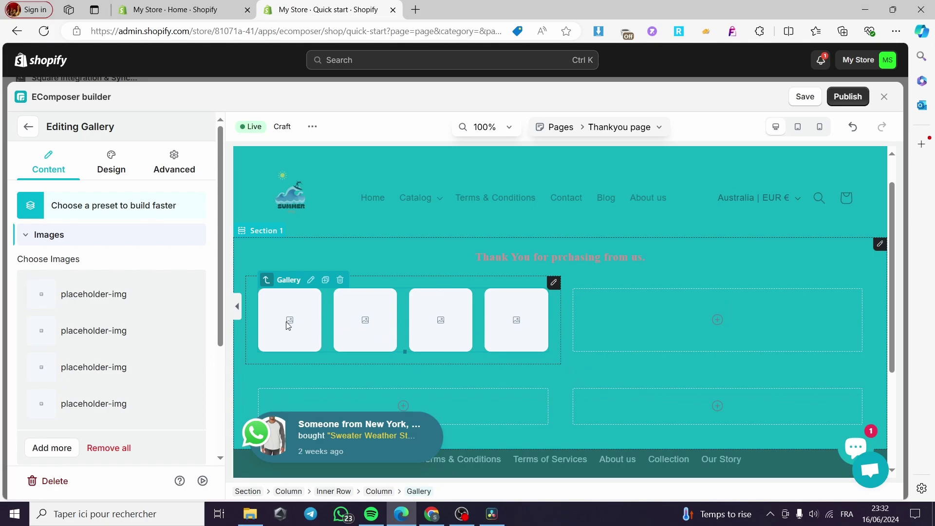
Step: Replace the first two gallery placeholders with the man-in-the-city and group fitness photos
mouse_move(44, 295)
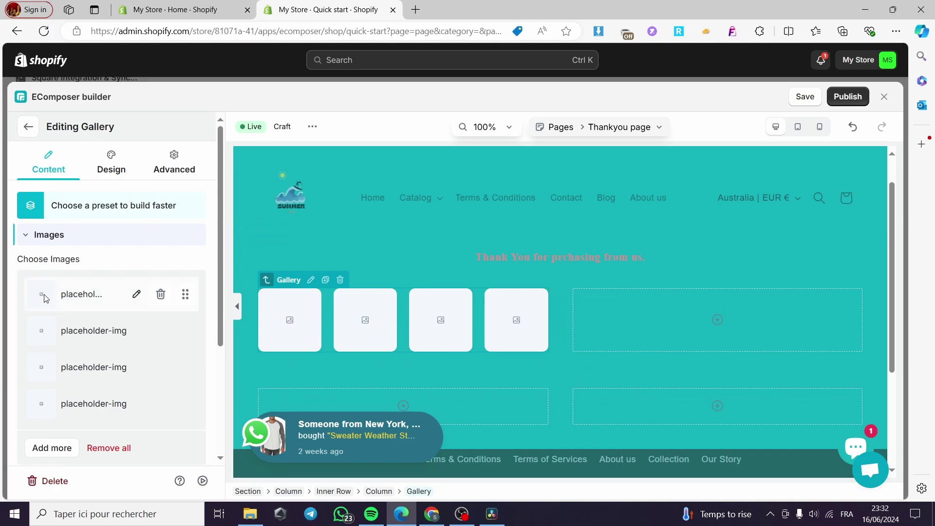
click(49, 297)
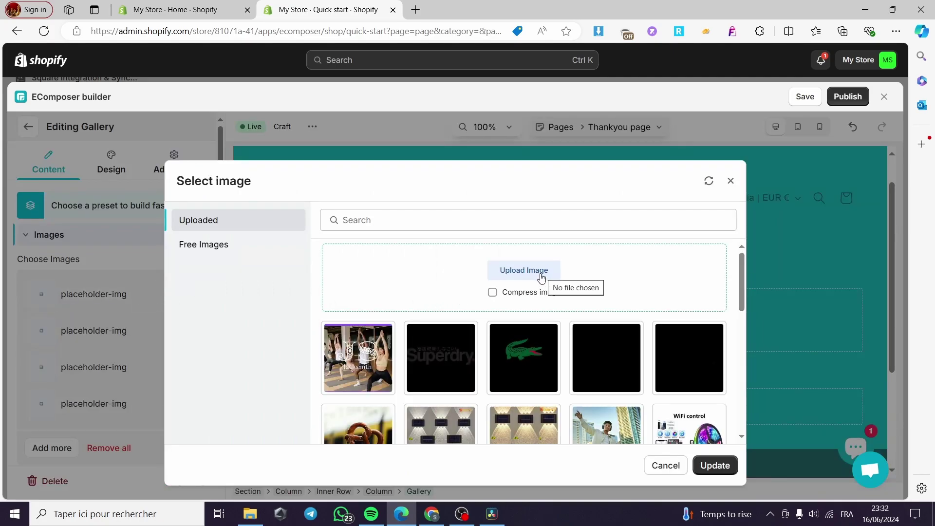
scroll(542, 277, down, 3)
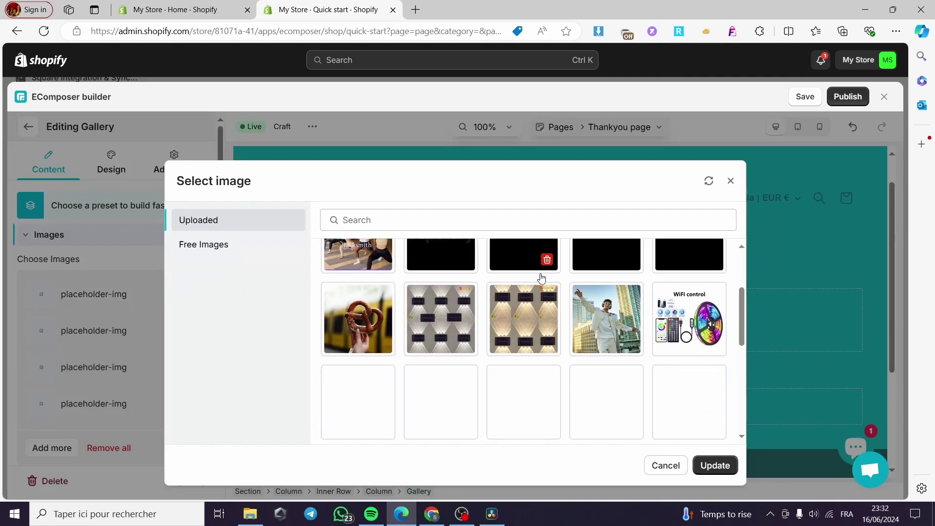
click(611, 326)
click(717, 466)
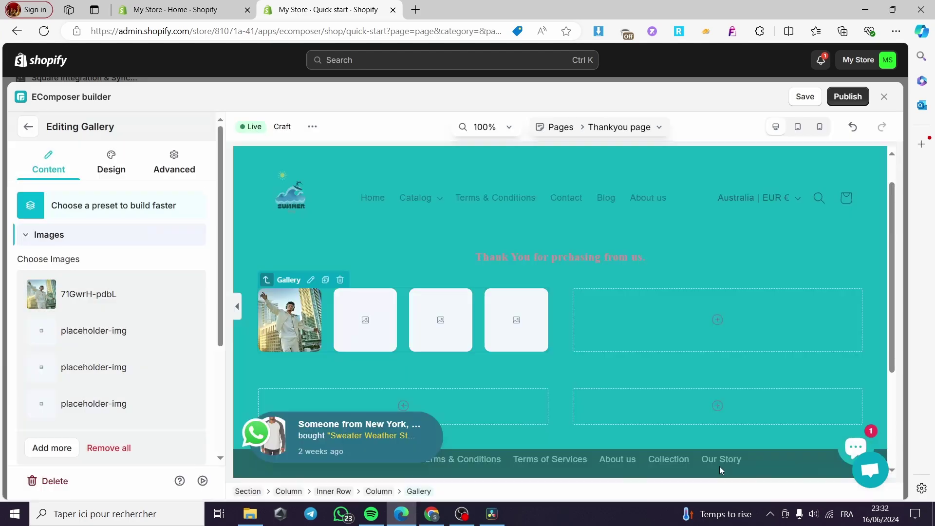
click(158, 330)
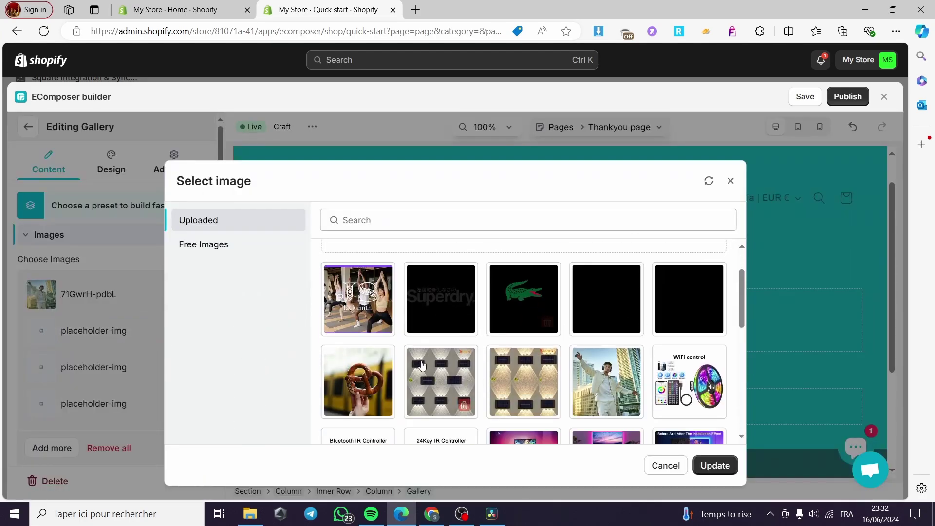
click(380, 319)
click(716, 465)
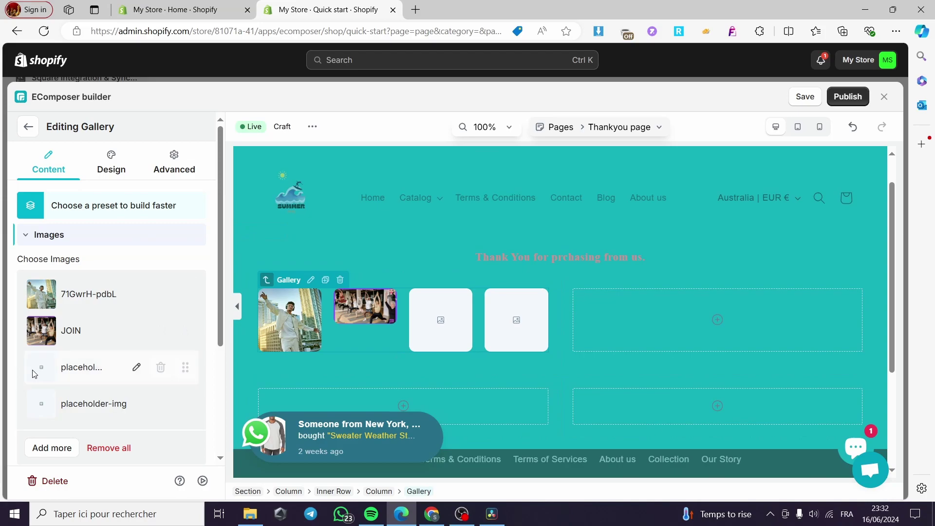
Step: Fill gallery slots three and four with the pretzel photo and the LED before-and-after image
click(34, 374)
scroll(445, 371, down, 3)
click(350, 331)
click(715, 466)
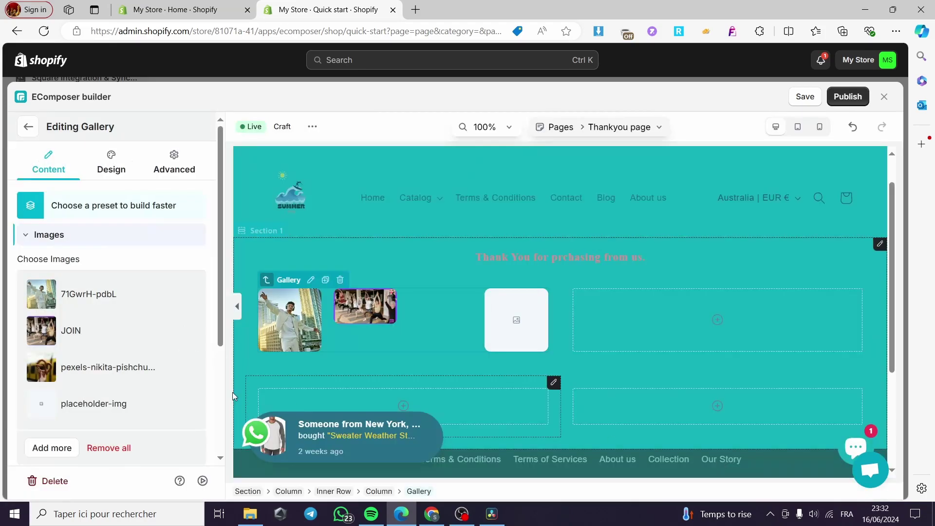
click(42, 407)
scroll(526, 382, down, 3)
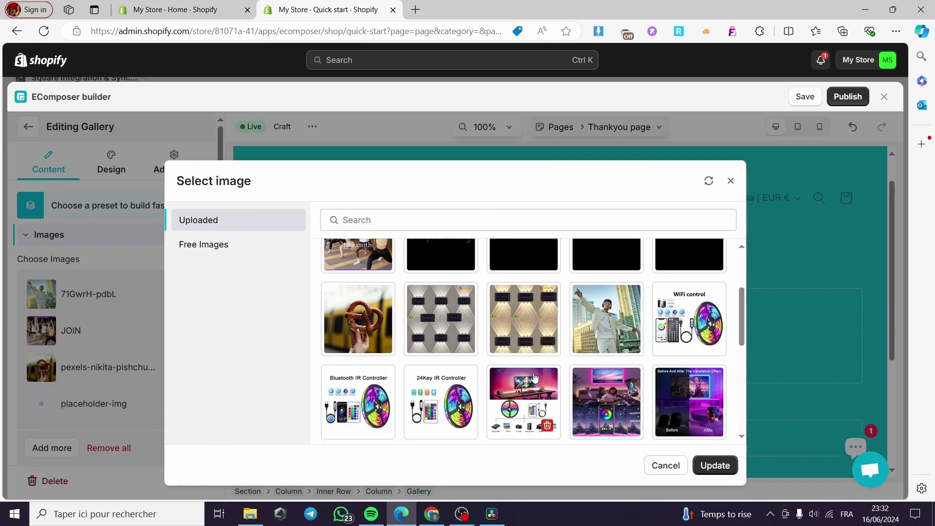
click(713, 424)
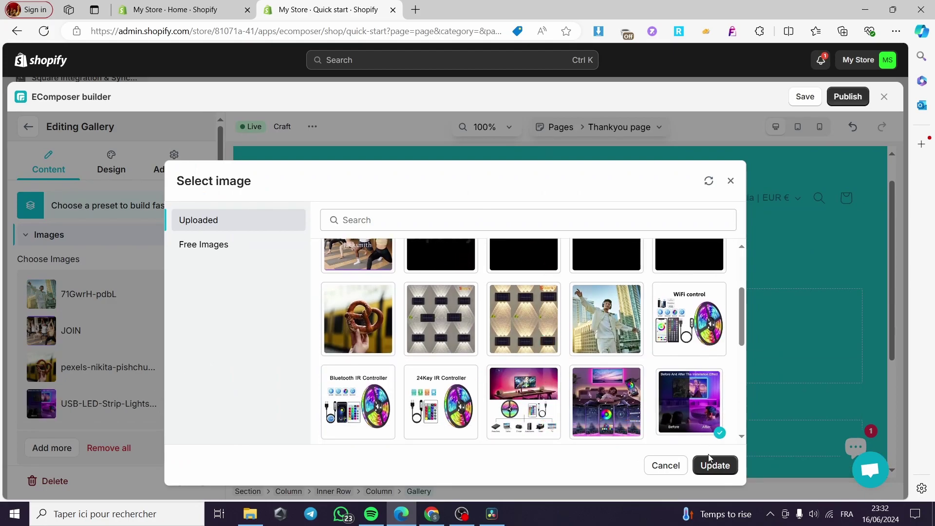
click(715, 466)
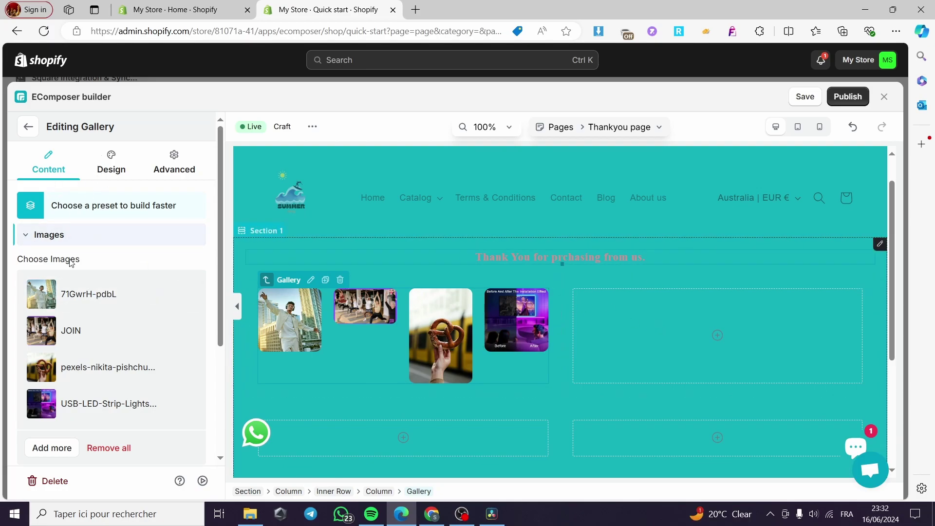
Step: Correct the misspelled 'prchasing' to 'purchasing' in the Thank You heading
click(566, 258)
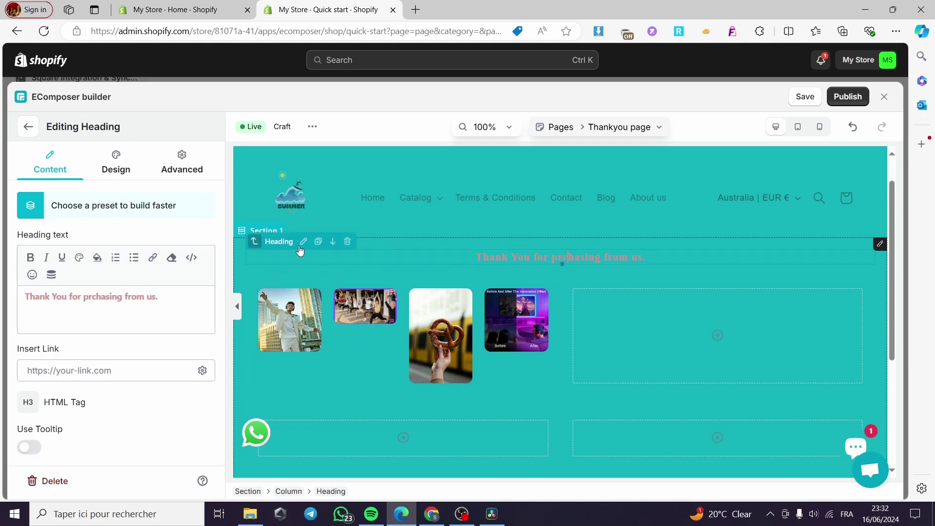
click(90, 297)
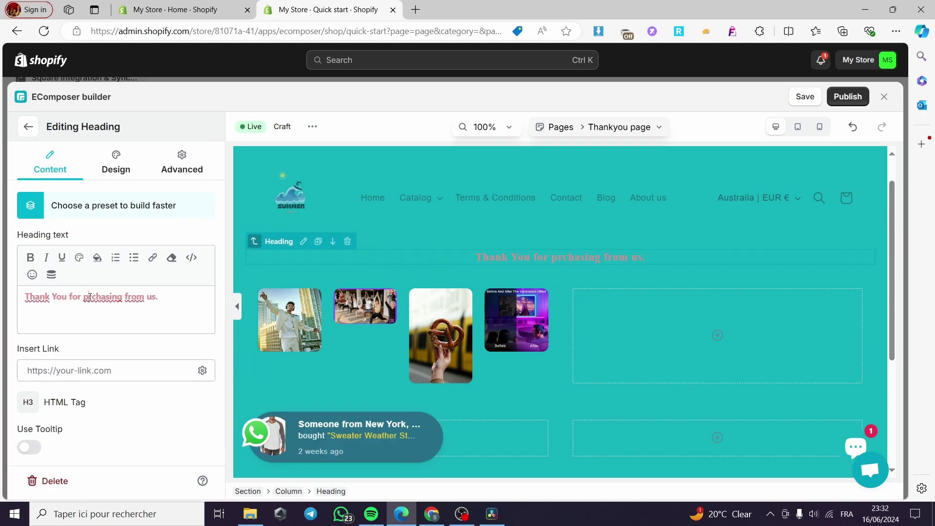
text(u)
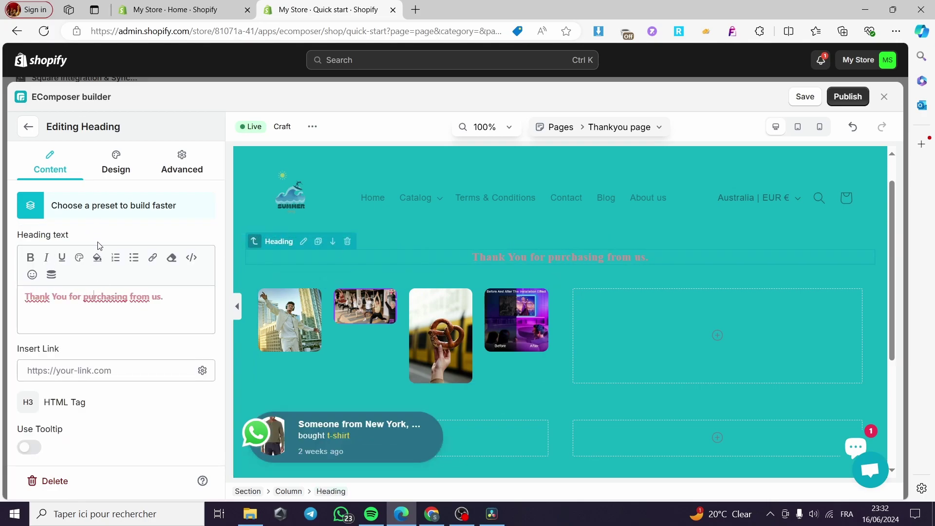
Step: Add a Video element to the empty right column beside the gallery and preview it
click(28, 126)
scroll(98, 273, down, 3)
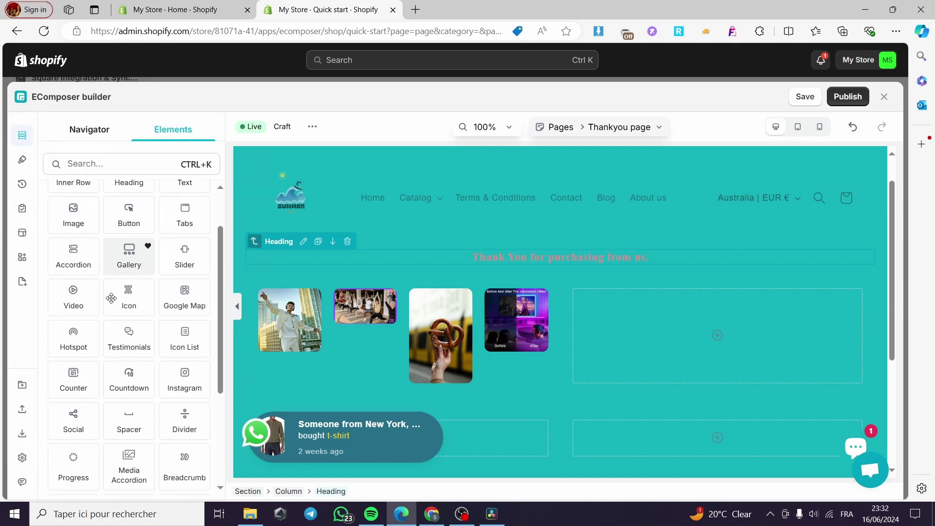
drag(70, 252, 702, 319)
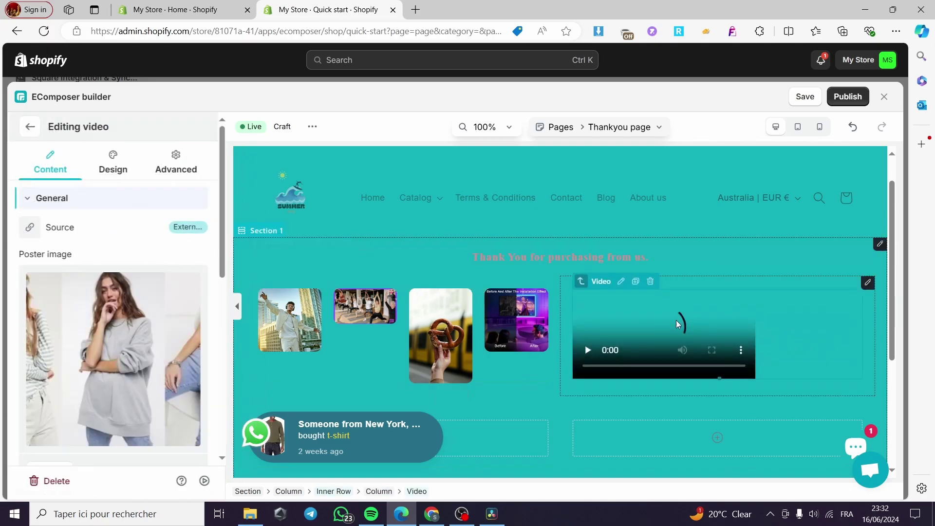
click(596, 423)
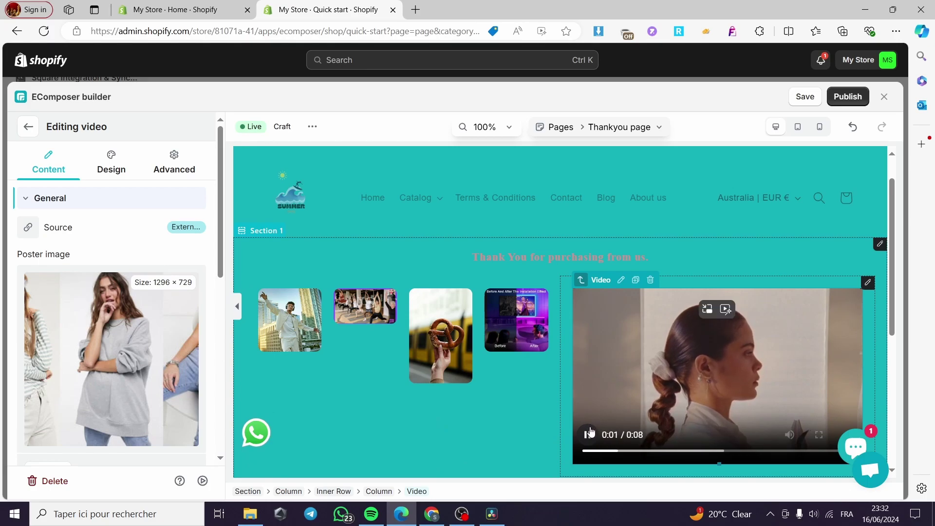
click(666, 427)
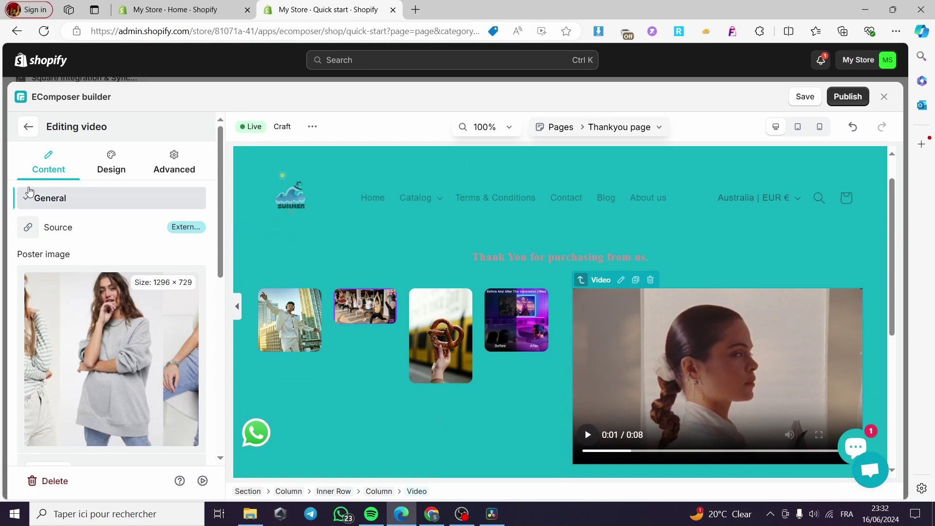
click(27, 128)
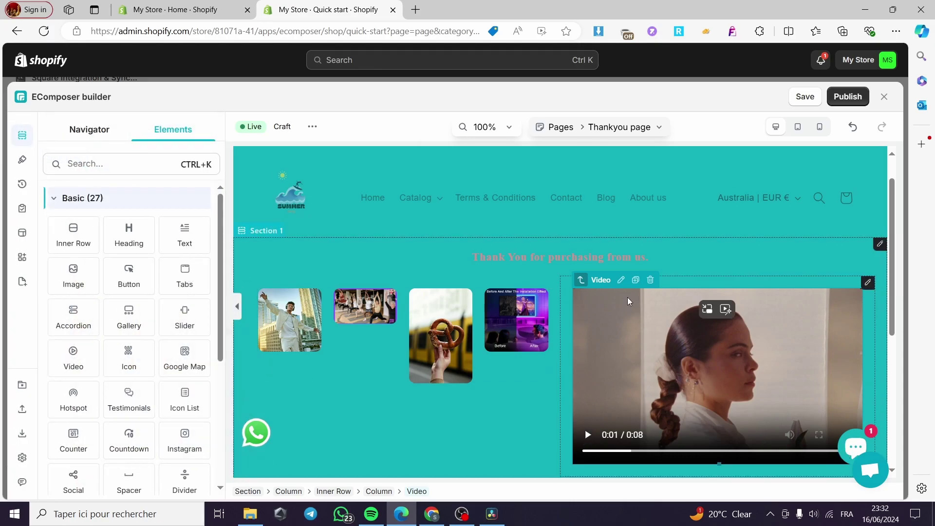
Step: Delete the video and put a delivery-truck Icon element in the empty right column
click(650, 280)
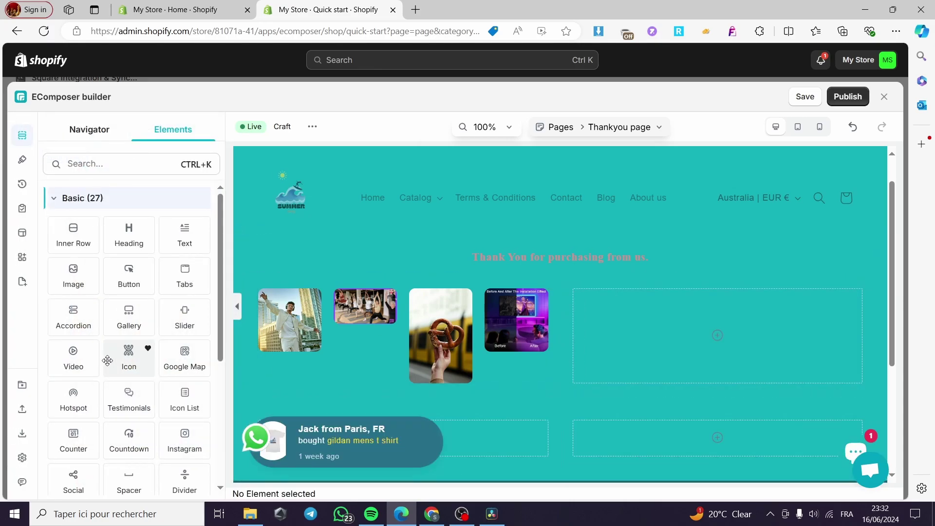
scroll(111, 360, down, 1)
drag(119, 302, 756, 345)
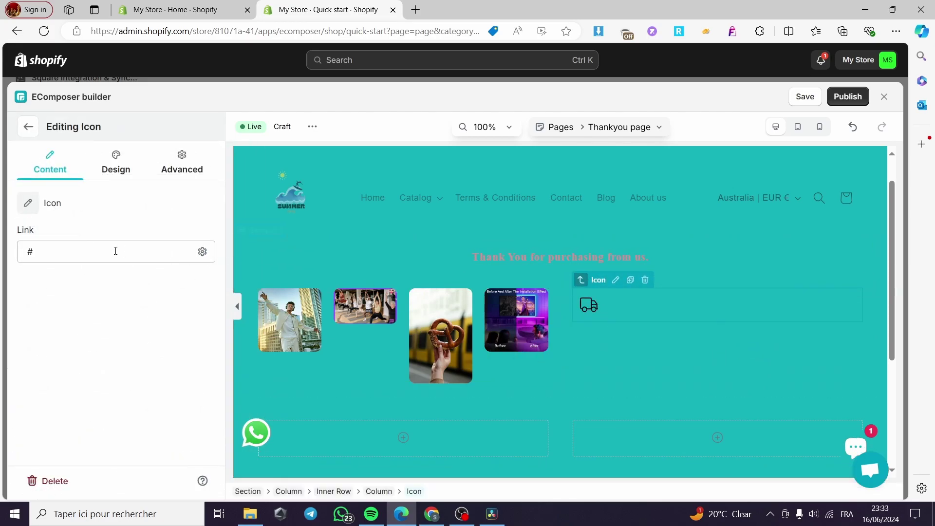
click(38, 202)
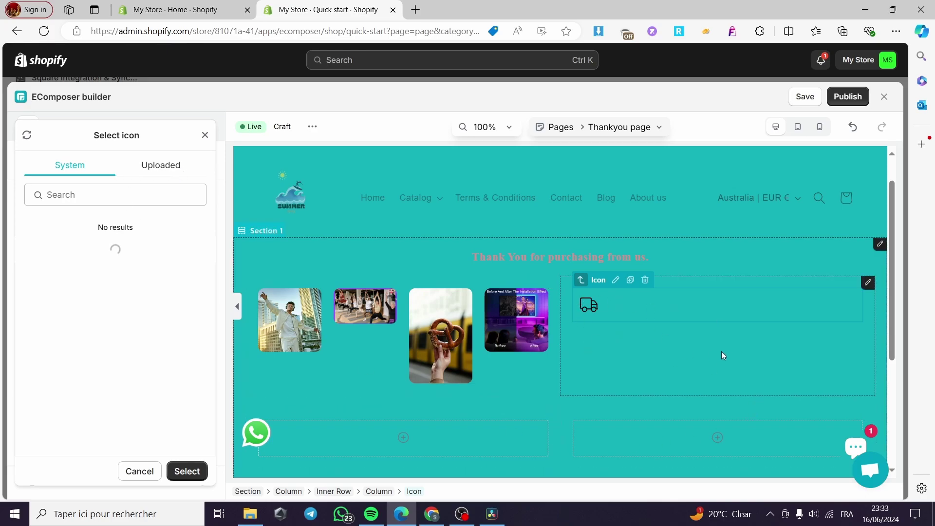
click(204, 135)
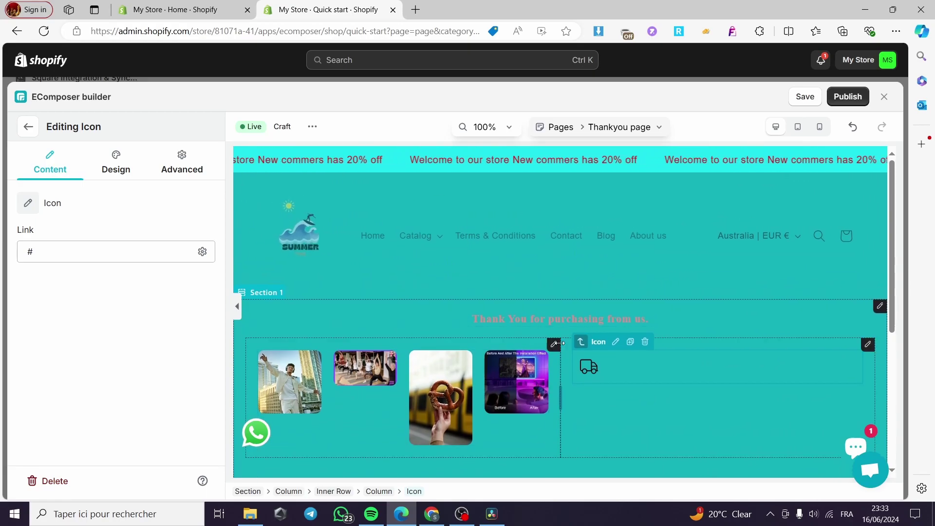
click(29, 127)
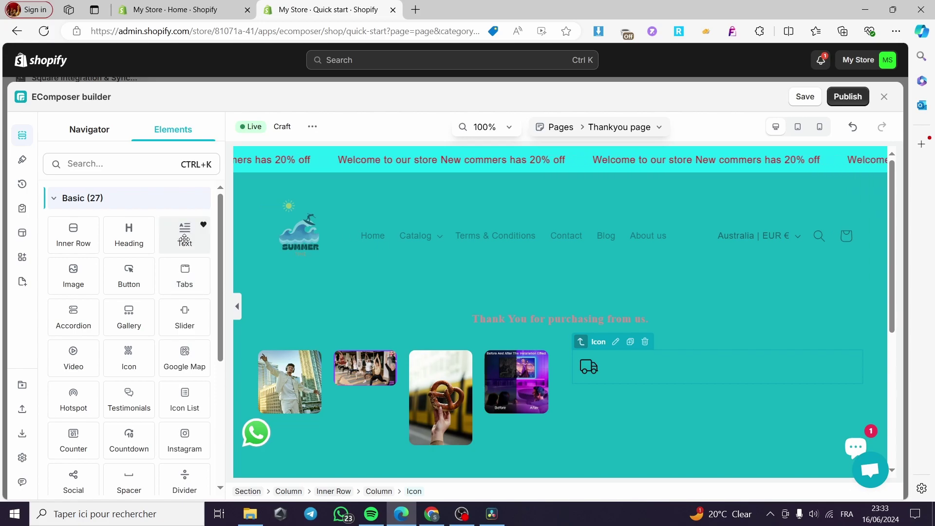
Step: Drop a Text element with a Lorem ipsum paragraph directly under the Thank You heading
scroll(129, 310, down, 3)
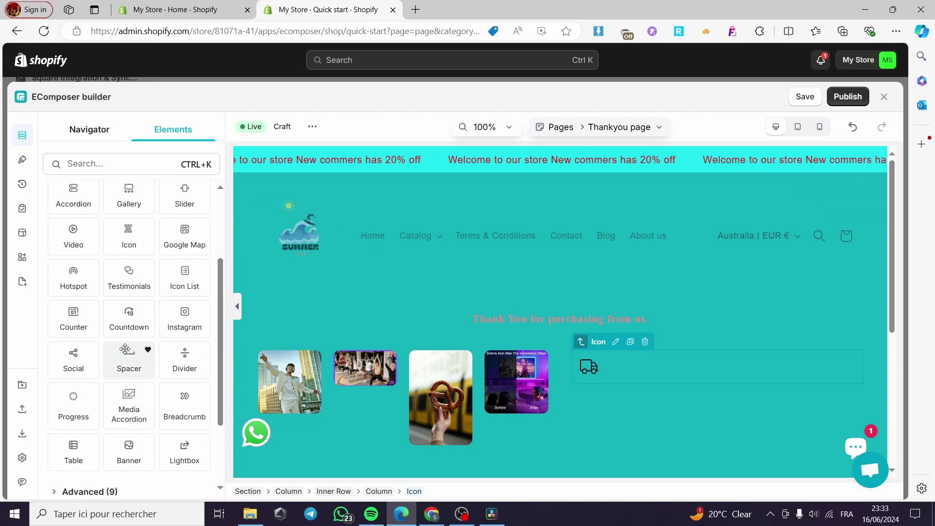
scroll(188, 271, up, 3)
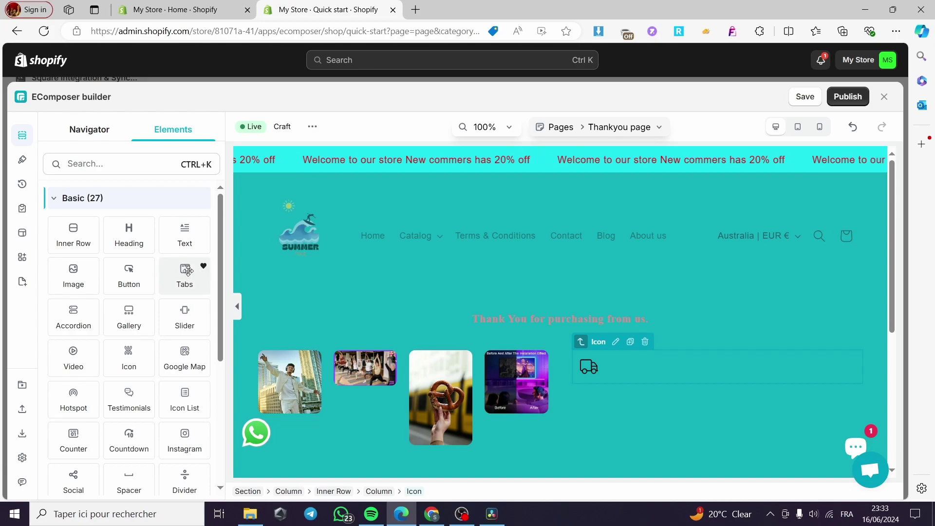
drag(186, 238, 428, 338)
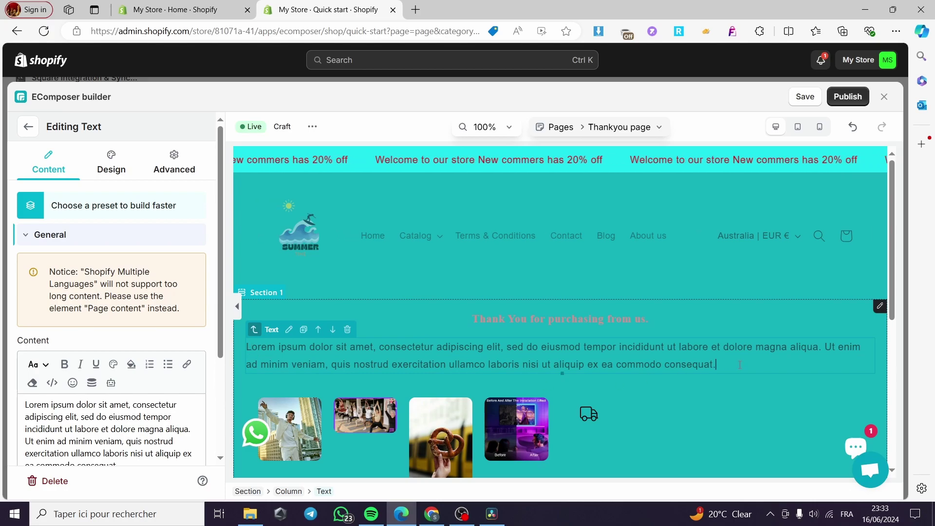
scroll(536, 341, down, 3)
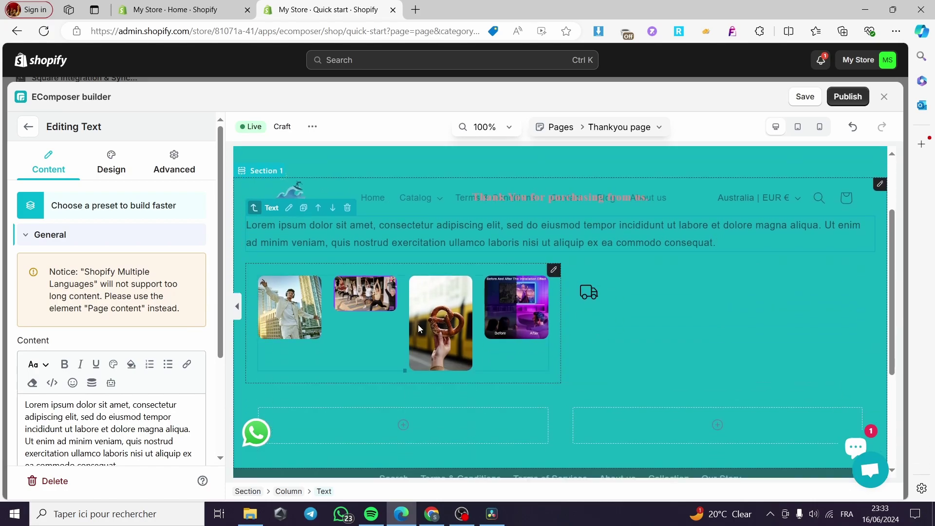
click(28, 127)
scroll(154, 352, down, 2)
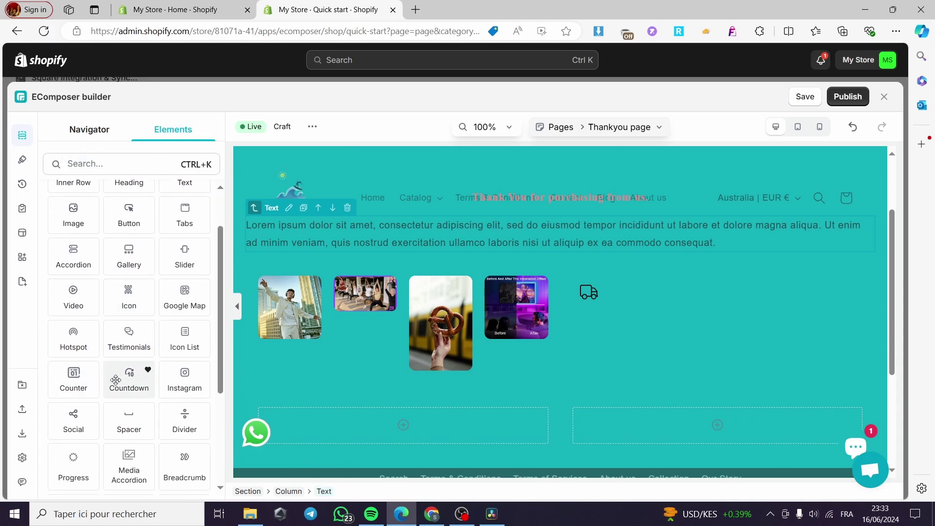
Step: Place a Countdown timer with progress bar below the paragraph, counting down to 2024/6/20 07:30
drag(125, 382, 536, 261)
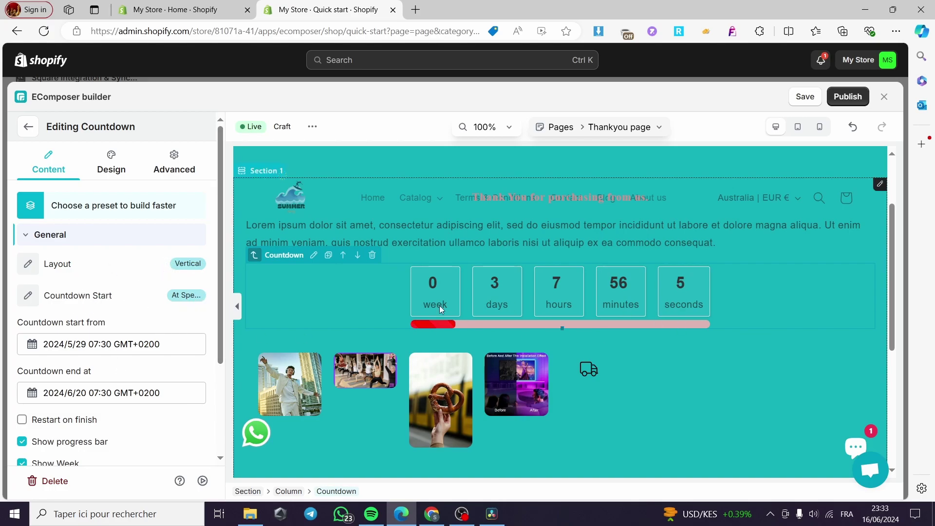
scroll(136, 360, down, 3)
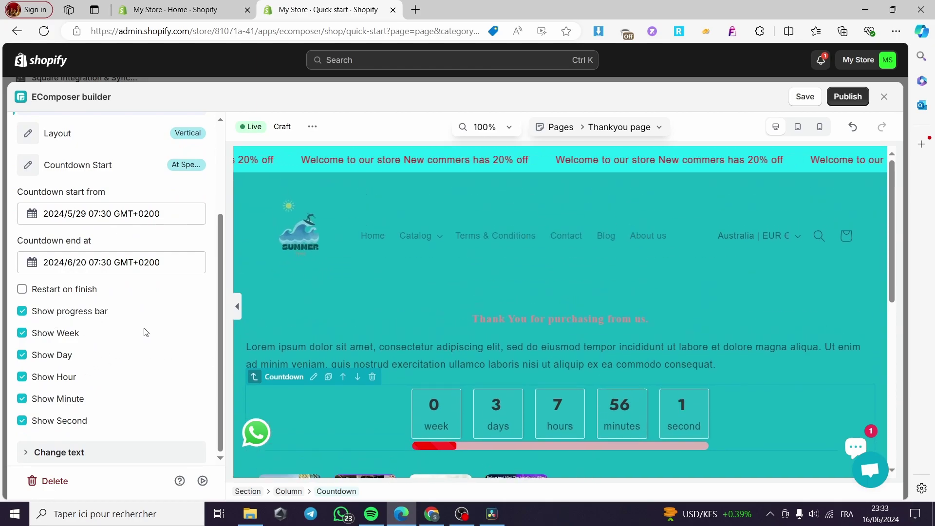
scroll(144, 330, up, 3)
click(36, 134)
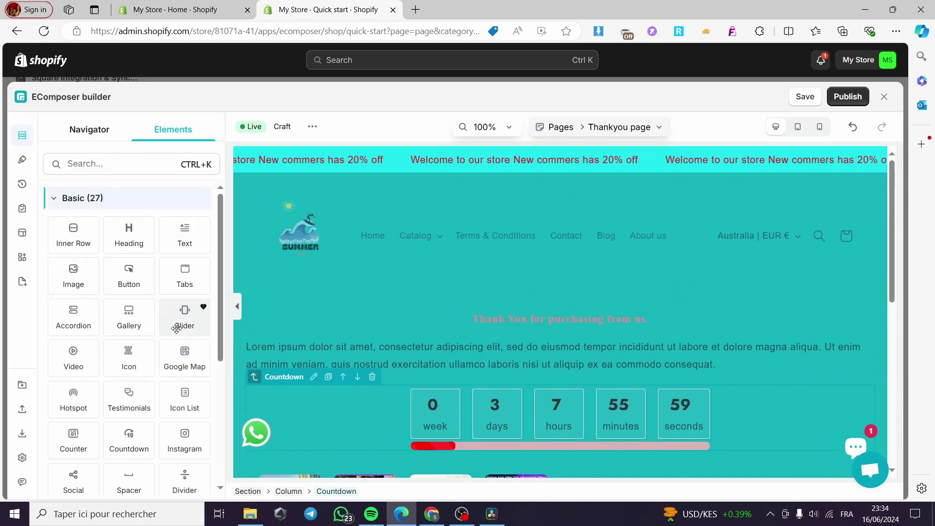
Step: Insert a Shopify Collections block showing Home page and Men above the countdown and review its settings
scroll(182, 316, down, 4)
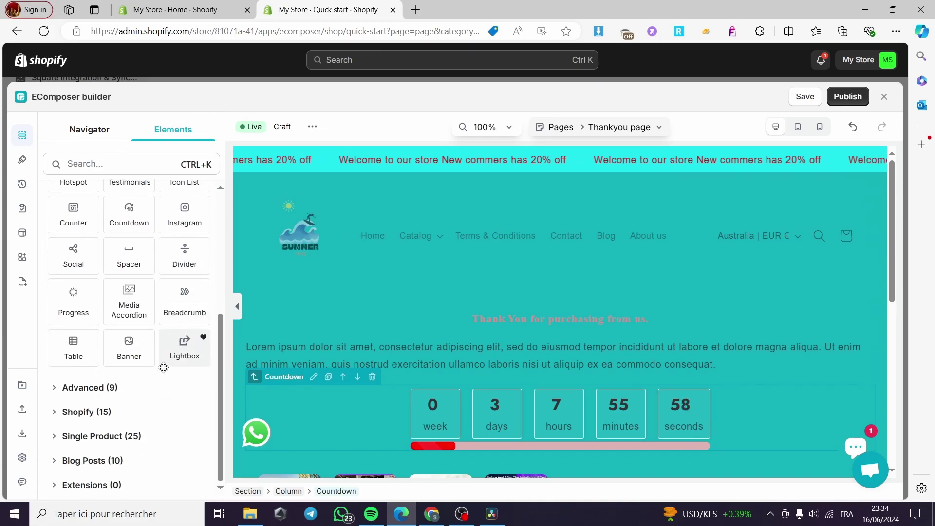
click(69, 412)
scroll(129, 424, up, 2)
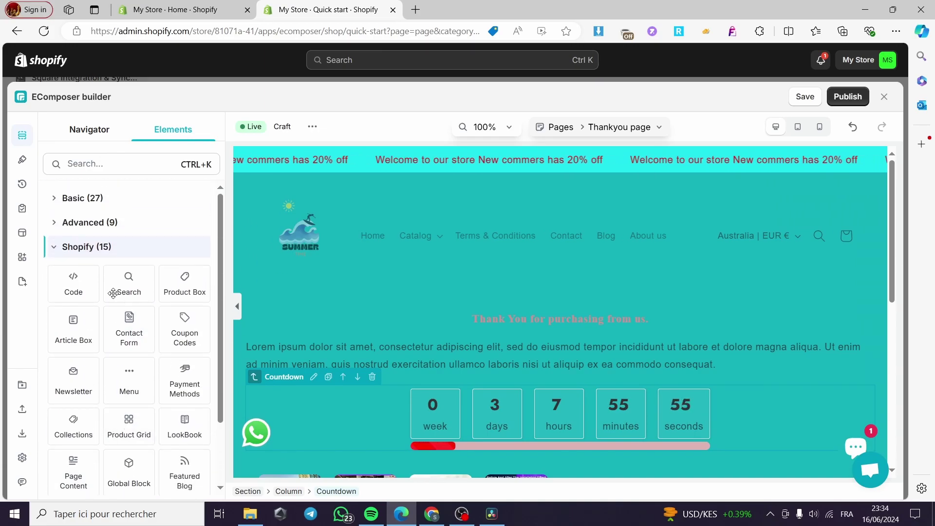
scroll(349, 348, down, 2)
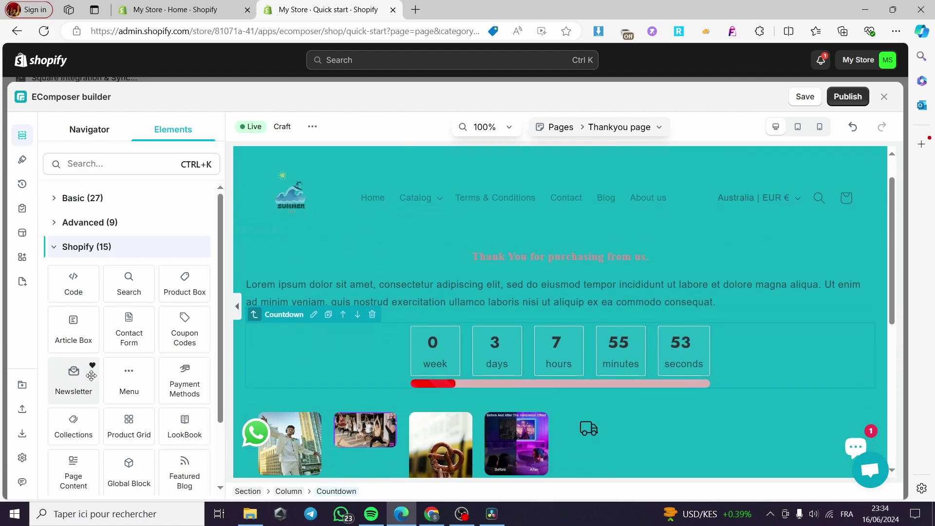
scroll(121, 341, down, 2)
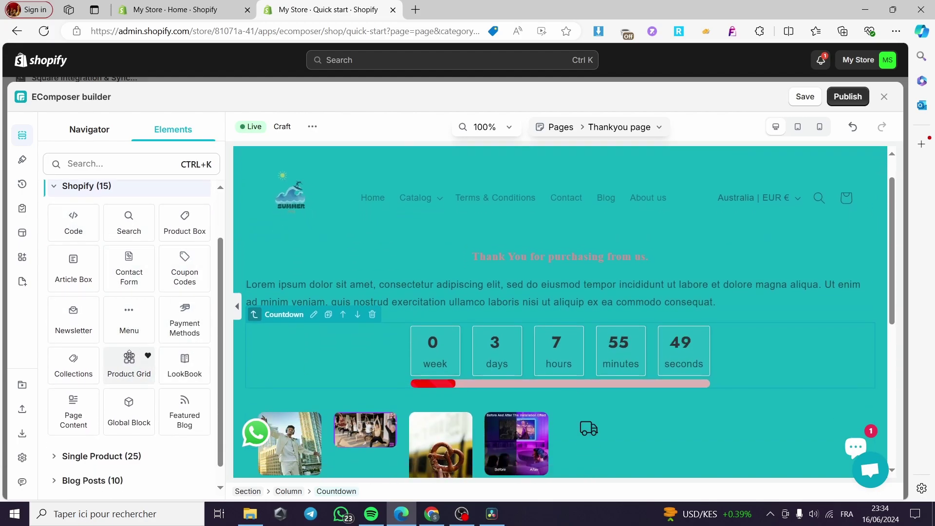
drag(98, 361, 527, 314)
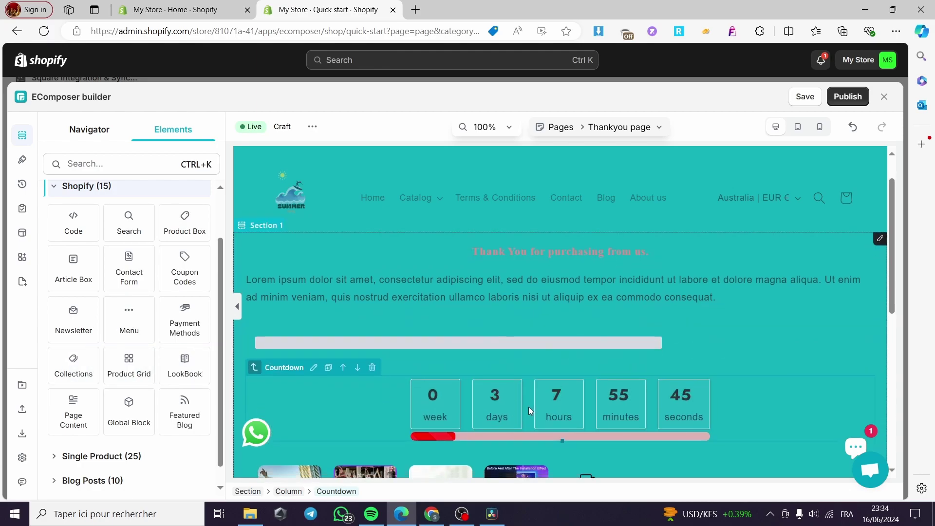
scroll(545, 375, down, 3)
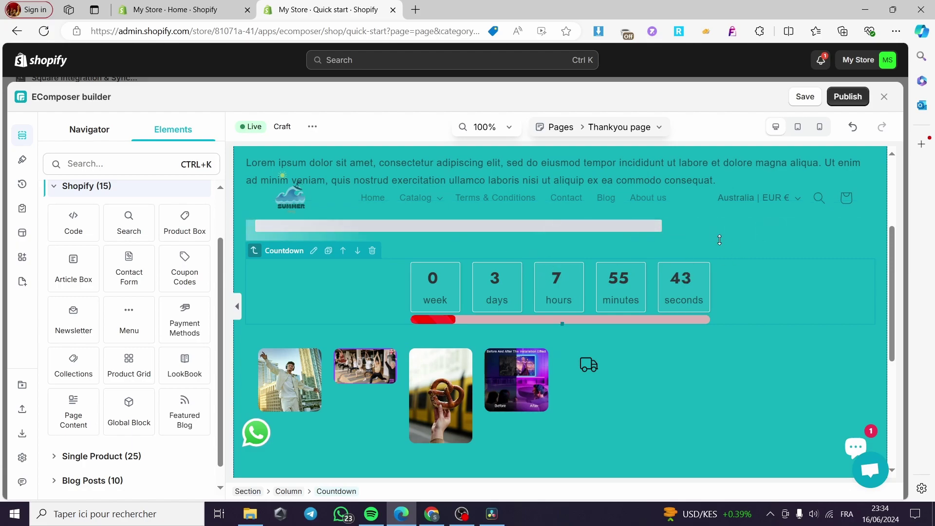
click(642, 219)
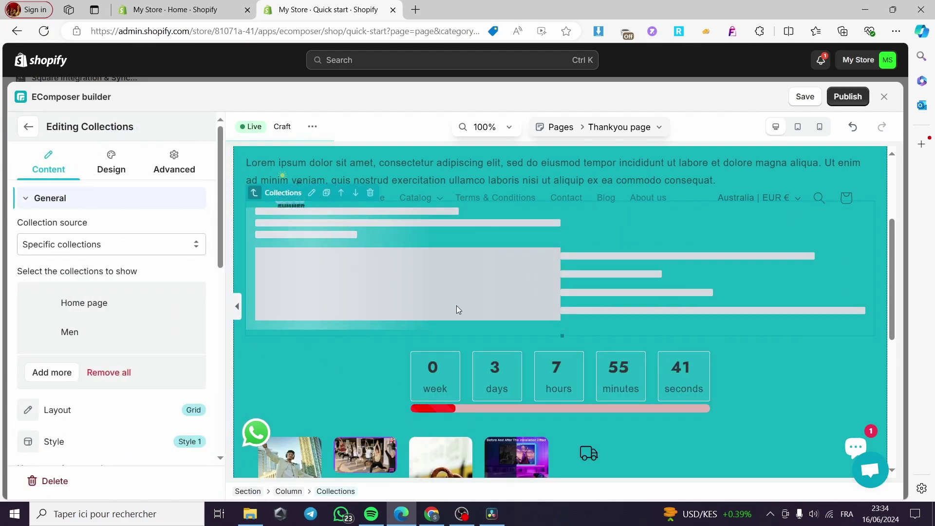
scroll(452, 294, up, 2)
scroll(536, 375, down, 5)
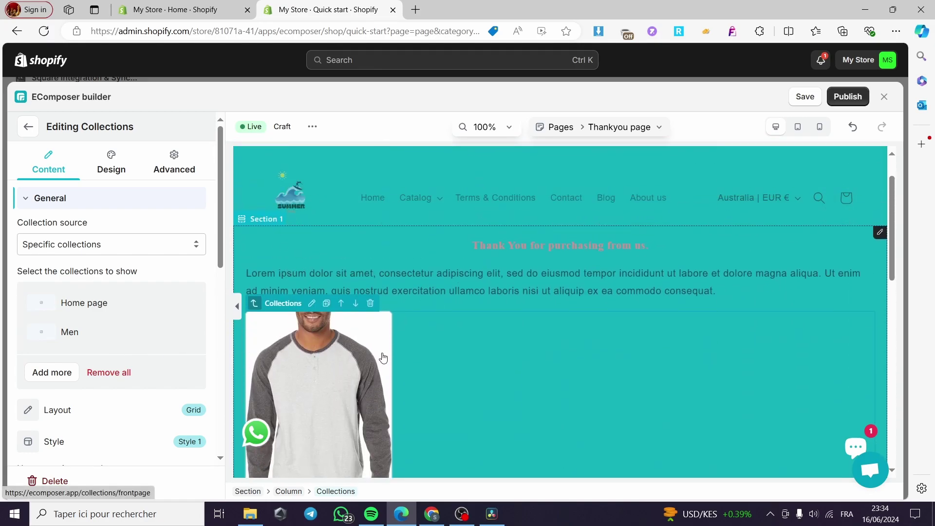
scroll(341, 351, down, 2)
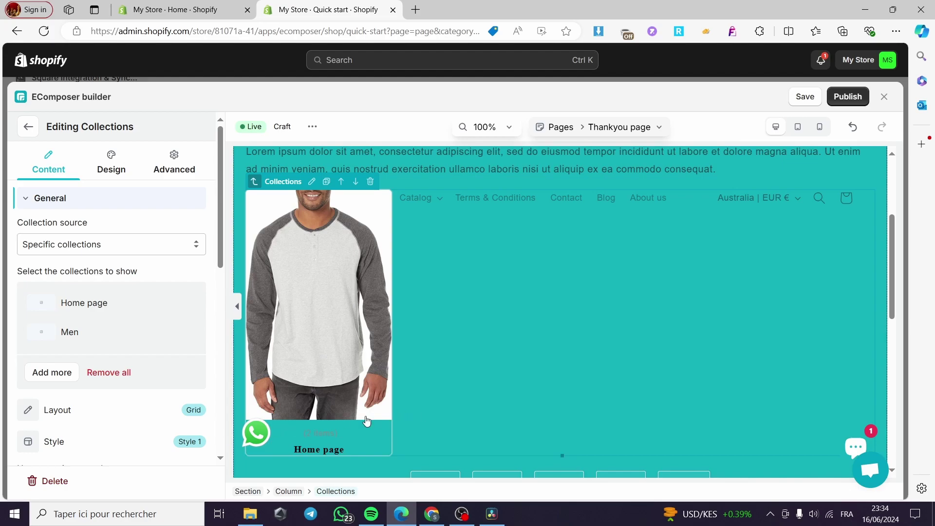
scroll(573, 404, down, 1)
scroll(166, 412, down, 7)
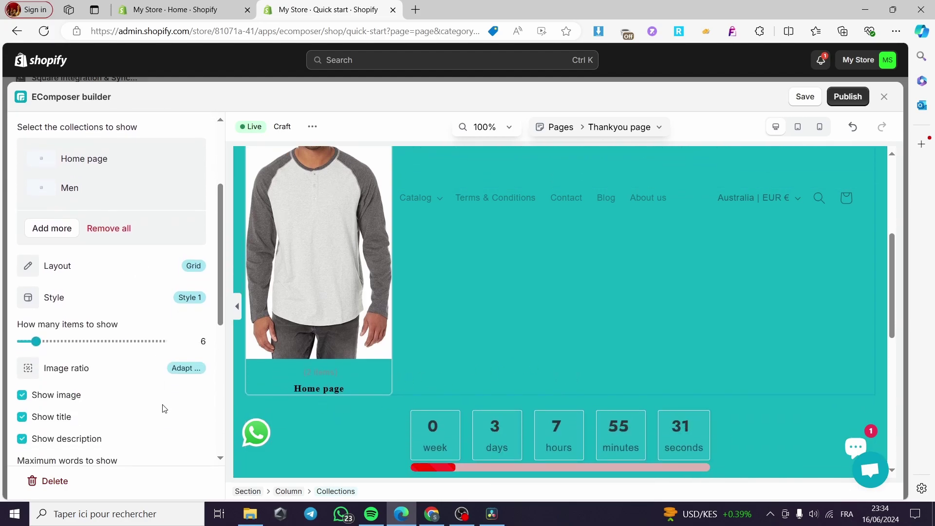
scroll(138, 346, up, 8)
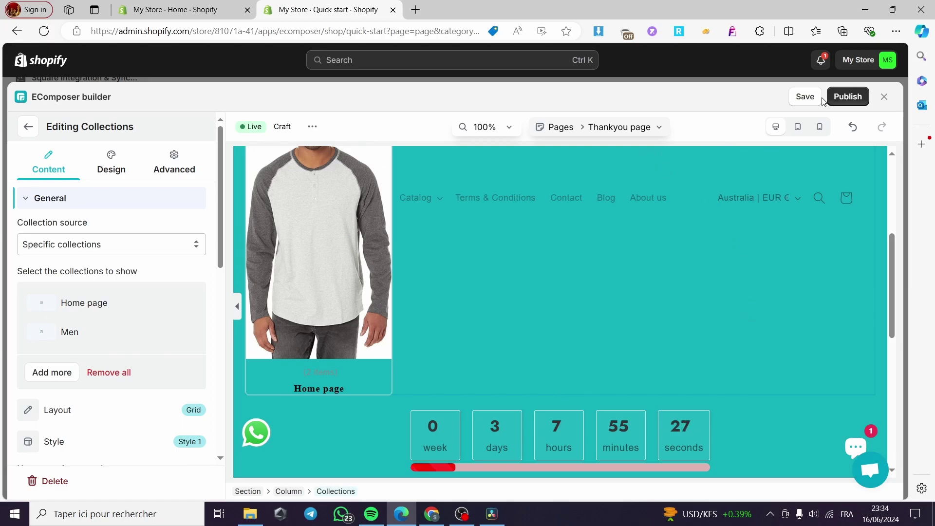
click(851, 100)
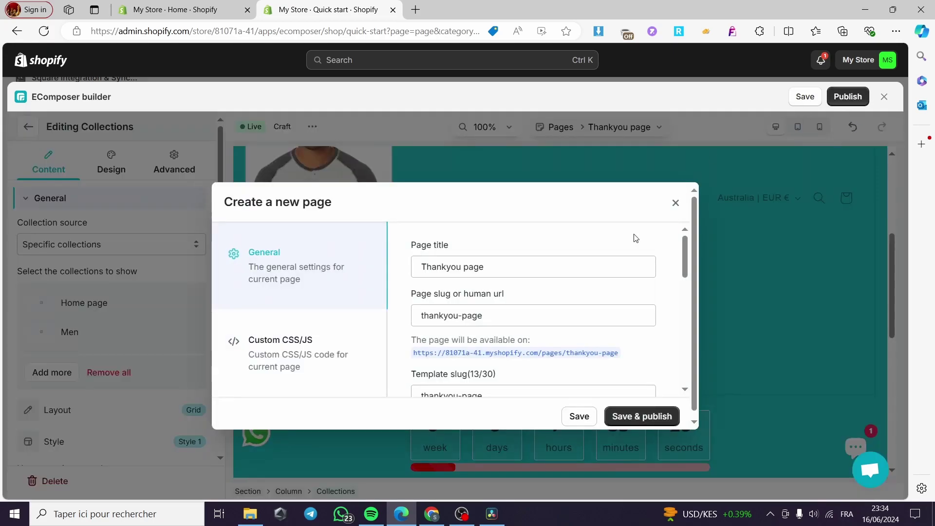
scroll(580, 372, down, 4)
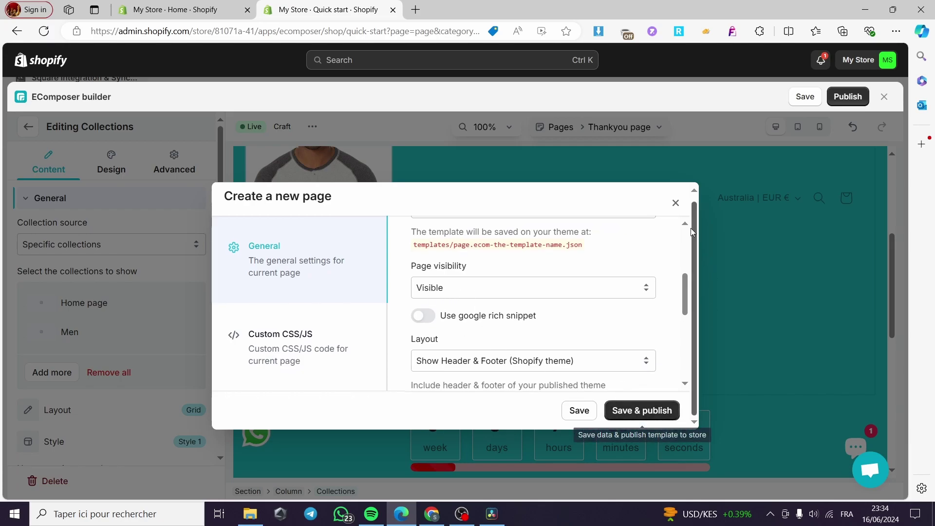
click(677, 204)
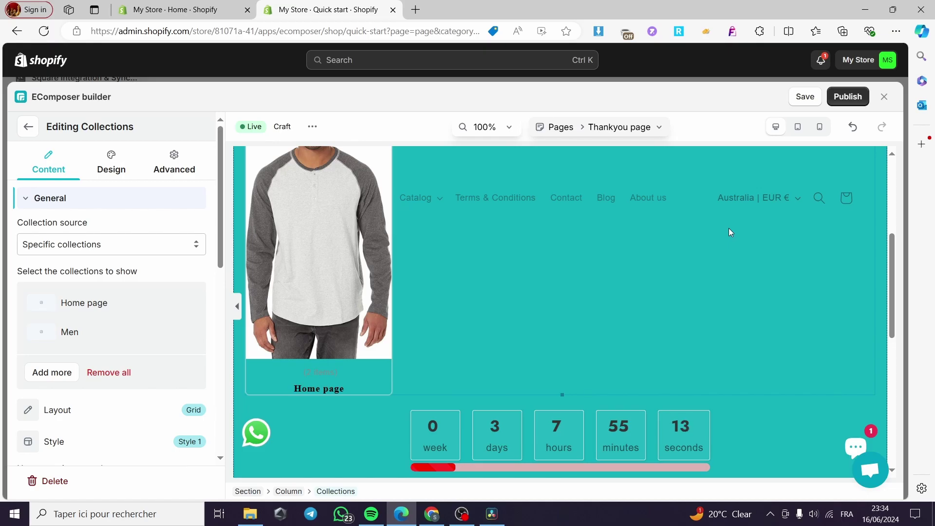